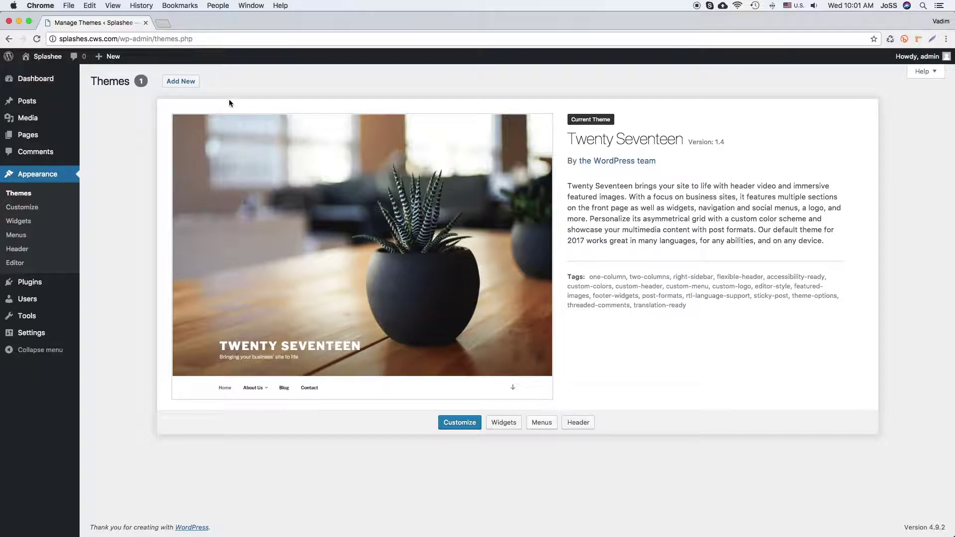
- Upload splashee.zip from the Theme folder in Main Files as a new theme and install it
{"action": "left_click", "coordinate": [194, 83]}
{"action": "left_click", "coordinate": [193, 83]}
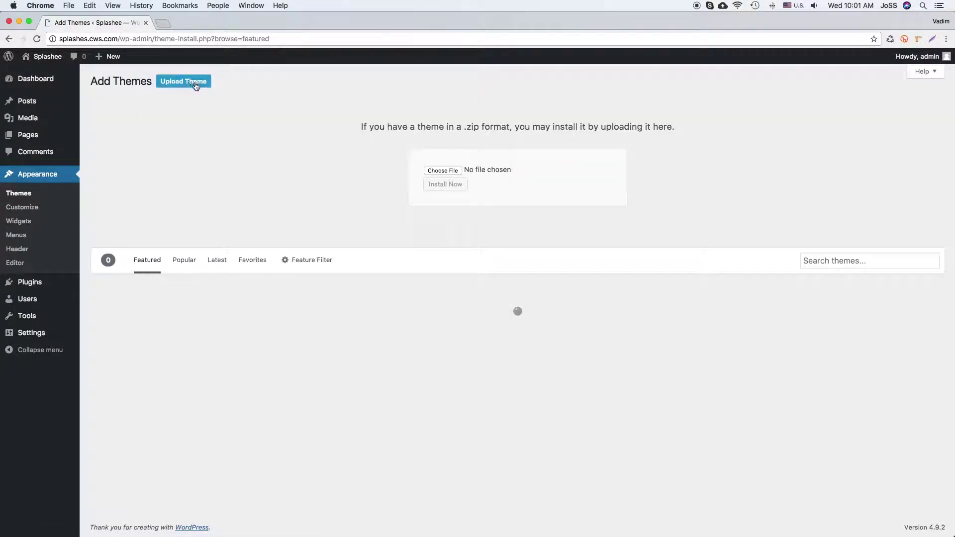
{"action": "left_click", "coordinate": [15, 443]}
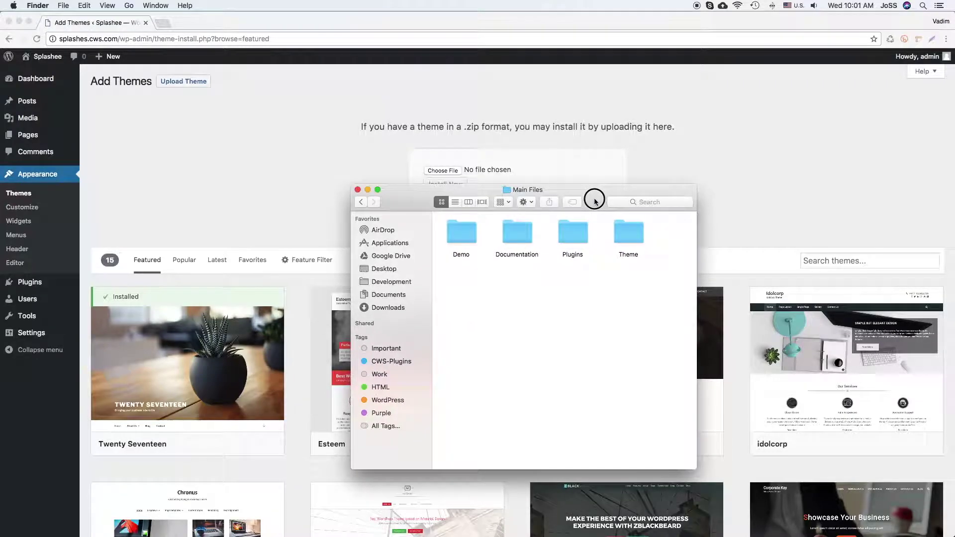
{"action": "double_click", "coordinate": [638, 234]}
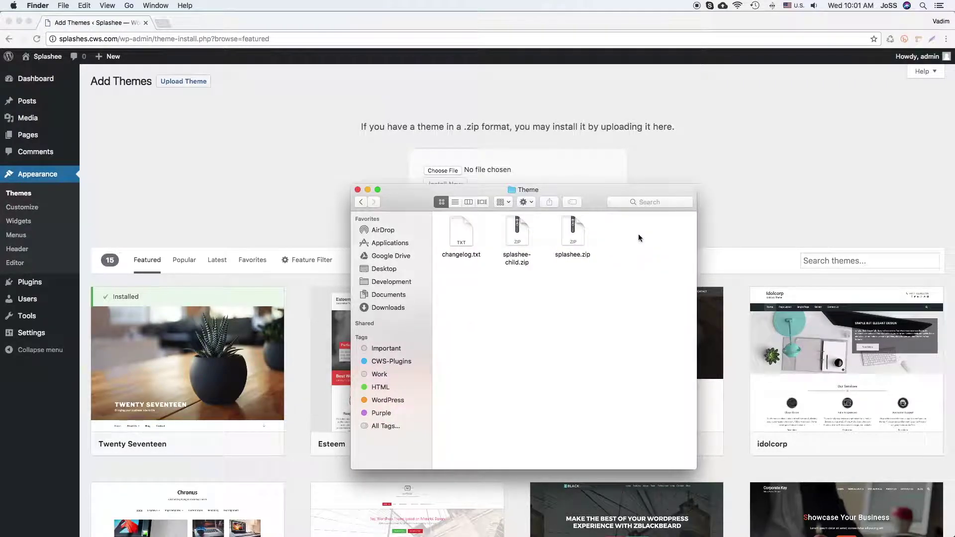
{"action": "left_click_drag", "start_coordinate": [593, 202], "coordinate": [573, 245]}
{"action": "left_click_drag", "start_coordinate": [554, 278], "coordinate": [441, 172]}
{"action": "left_click", "coordinate": [349, 234]}
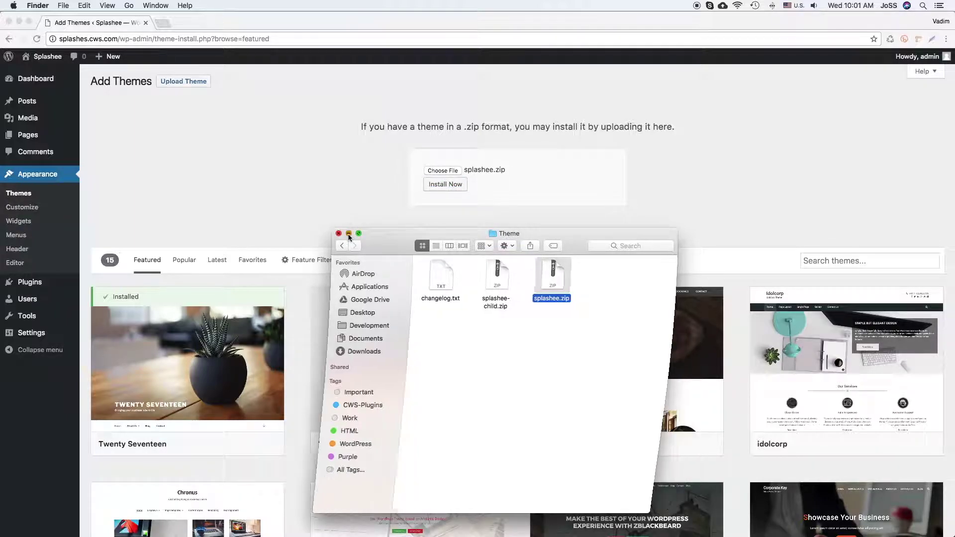
{"action": "left_click", "coordinate": [445, 185]}
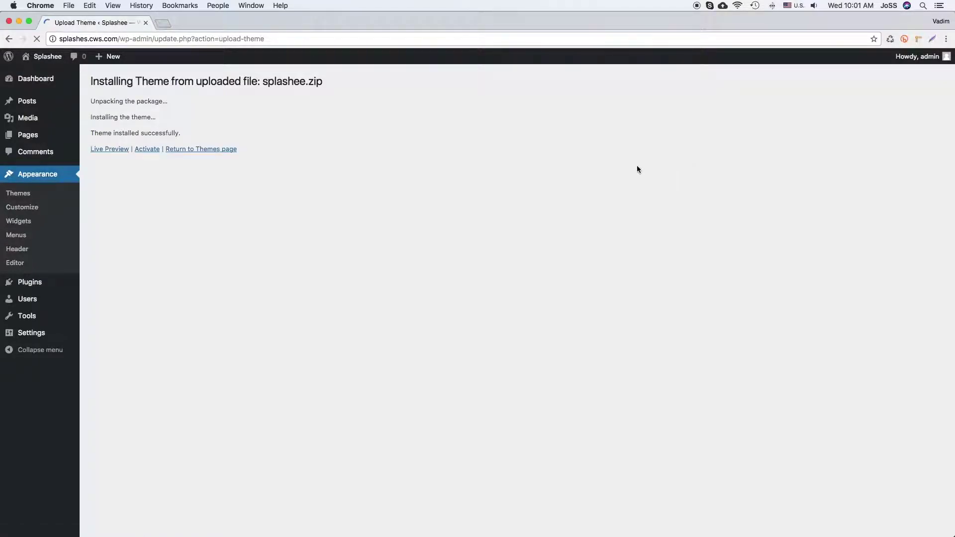
- Activate the uploaded Splashee theme and view the site's front page in a separate browser tab
{"action": "left_click", "coordinate": [139, 151]}
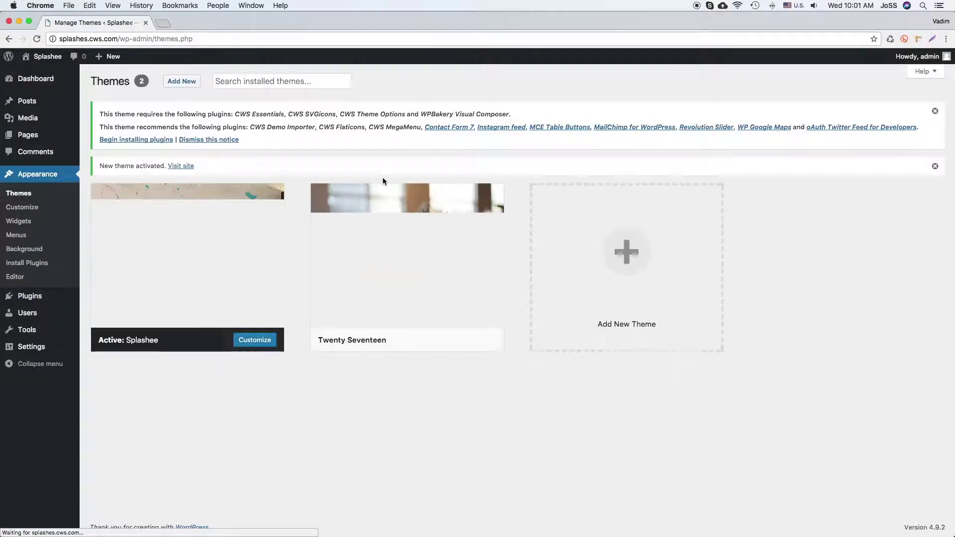
{"action": "mouse_move", "coordinate": [57, 104]}
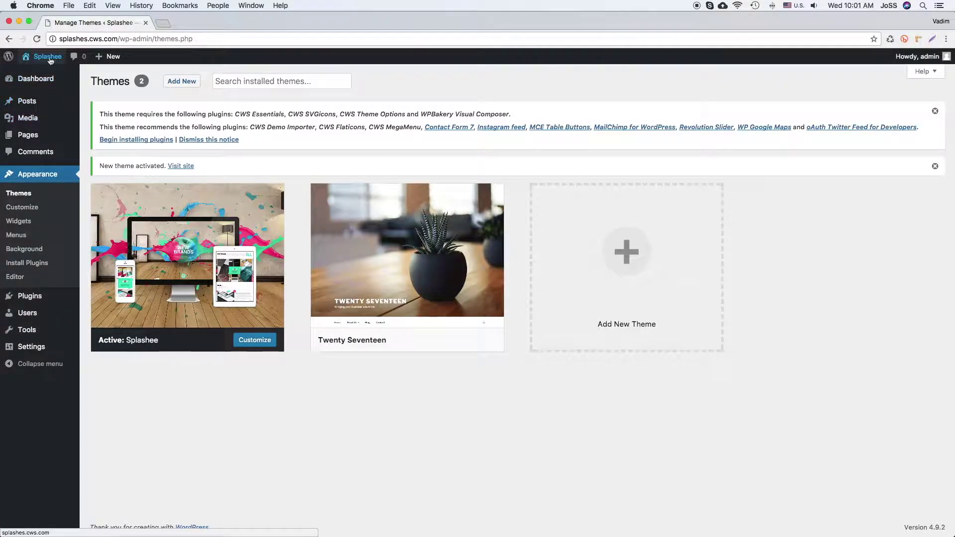
{"action": "right_click", "coordinate": [46, 78]}
{"action": "left_click", "coordinate": [89, 80]}
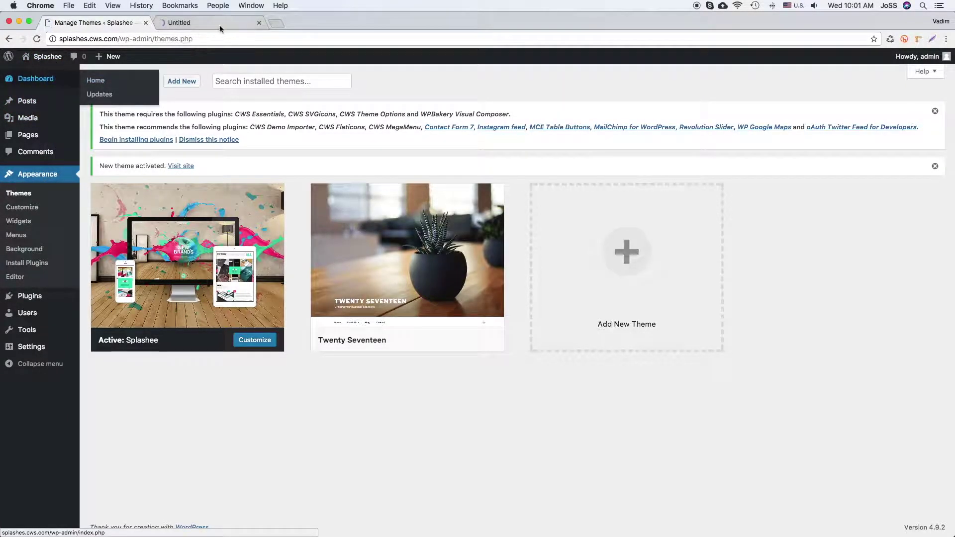
{"action": "left_click", "coordinate": [214, 22]}
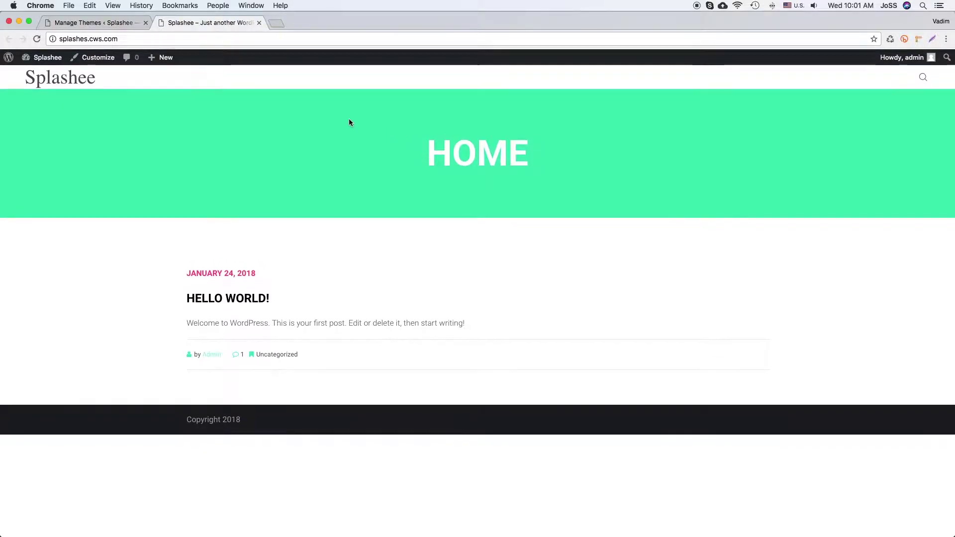
- Bulk-install all of the plugins that the Splashee theme requires and recommends
{"action": "left_click", "coordinate": [111, 23]}
{"action": "left_click", "coordinate": [154, 140]}
{"action": "left_click", "coordinate": [100, 133]}
{"action": "left_click", "coordinate": [118, 116]}
{"action": "left_click", "coordinate": [107, 123]}
{"action": "left_click", "coordinate": [164, 116]}
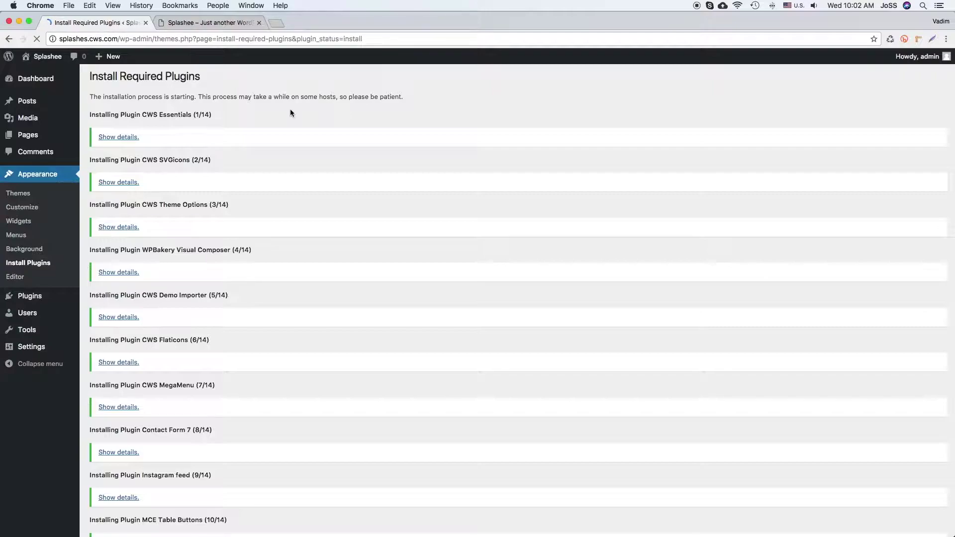
{"action": "scroll", "coordinate": [291, 113], "scroll_direction": "down", "scroll_amount": 3}
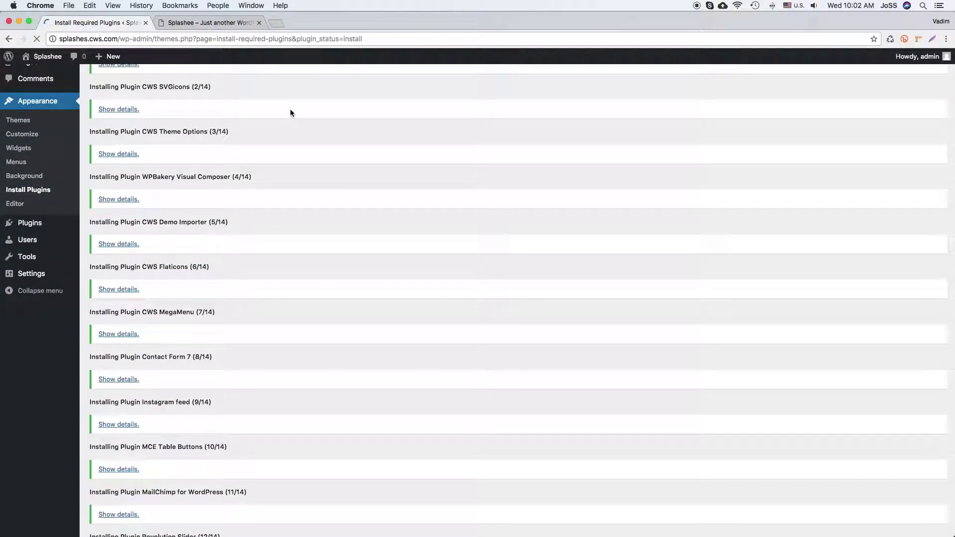
{"action": "scroll", "coordinate": [291, 113], "scroll_direction": "down", "scroll_amount": 2}
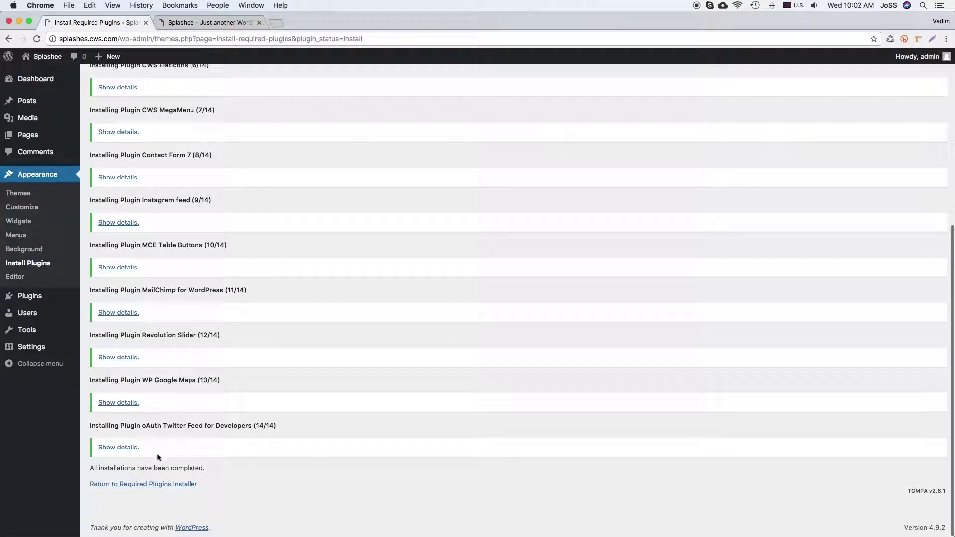
- Return to the required plugins installer and bulk-activate all of the listed plugins
{"action": "left_click", "coordinate": [158, 485]}
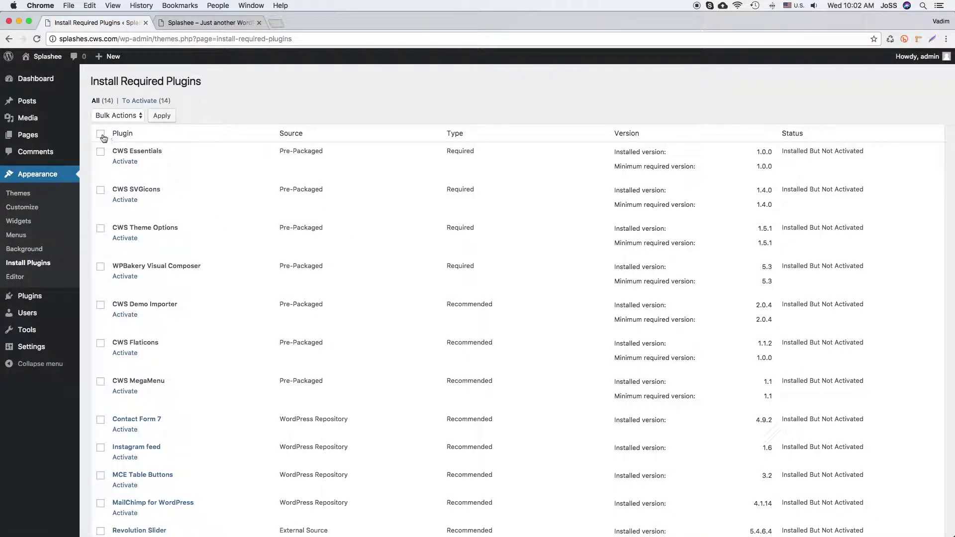
{"action": "left_click", "coordinate": [101, 134]}
{"action": "left_click", "coordinate": [119, 115]}
{"action": "left_click", "coordinate": [107, 141]}
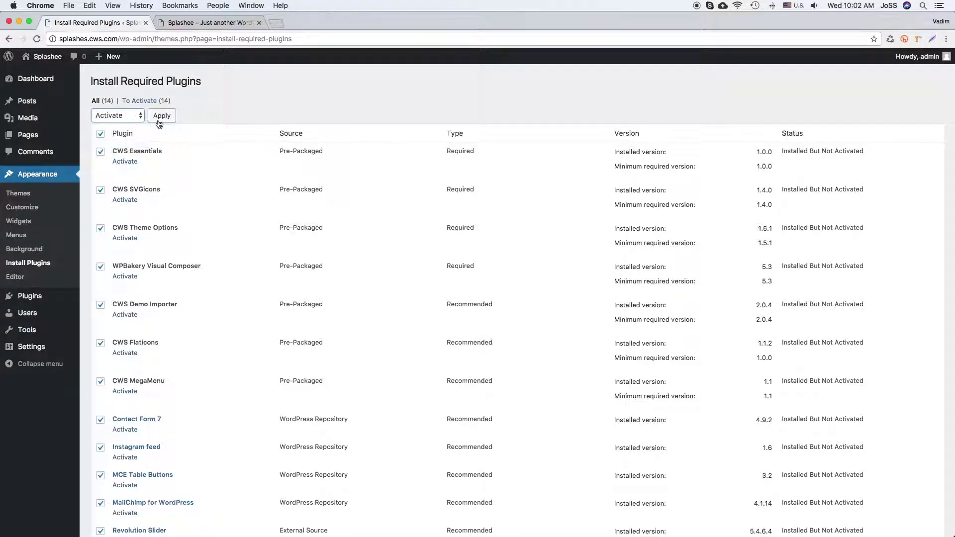
{"action": "left_click", "coordinate": [172, 119]}
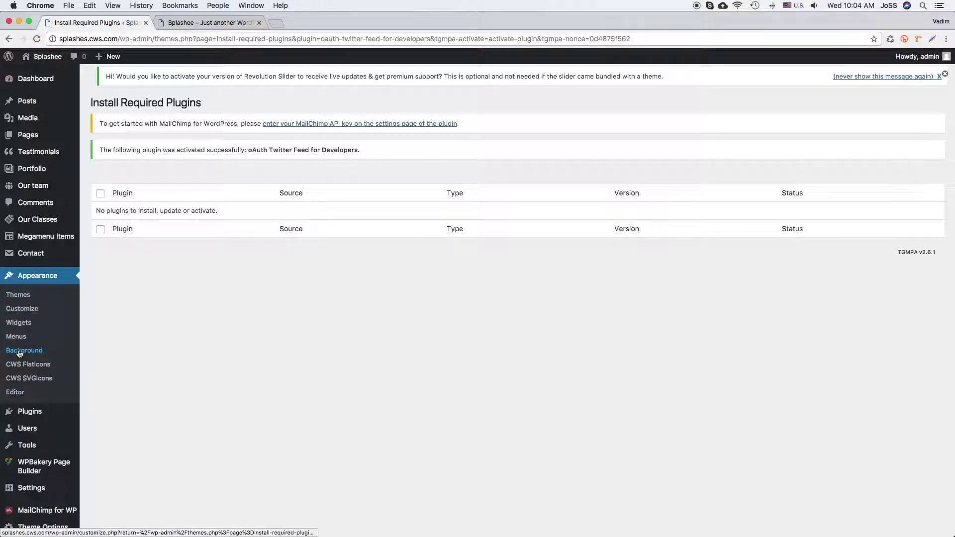
- Review the list of installed plugins and dismiss the Revolution Slider activation notice
{"action": "mouse_move", "coordinate": [30, 412]}
{"action": "left_click", "coordinate": [108, 416]}
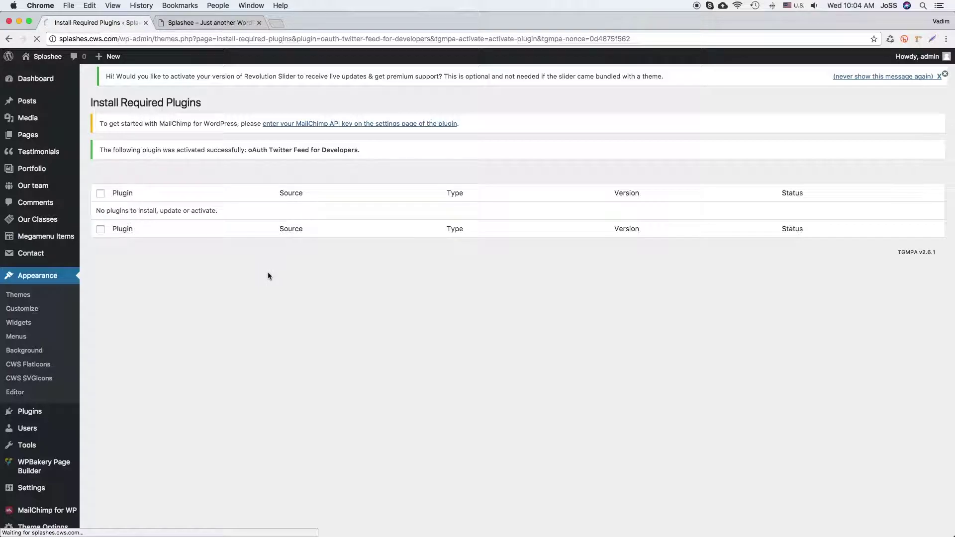
{"action": "scroll", "coordinate": [296, 272], "scroll_direction": "down", "scroll_amount": 10}
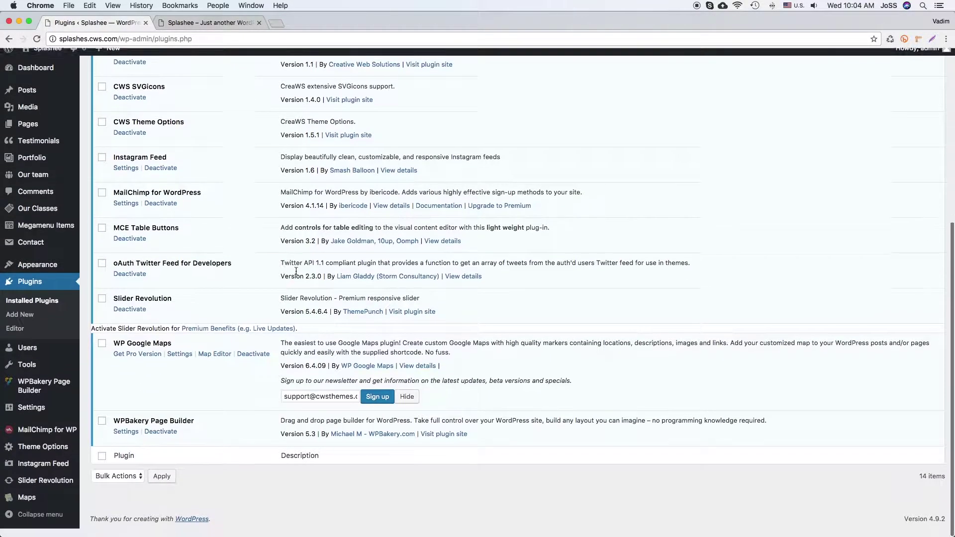
{"action": "scroll", "coordinate": [296, 271], "scroll_direction": "up", "scroll_amount": 10}
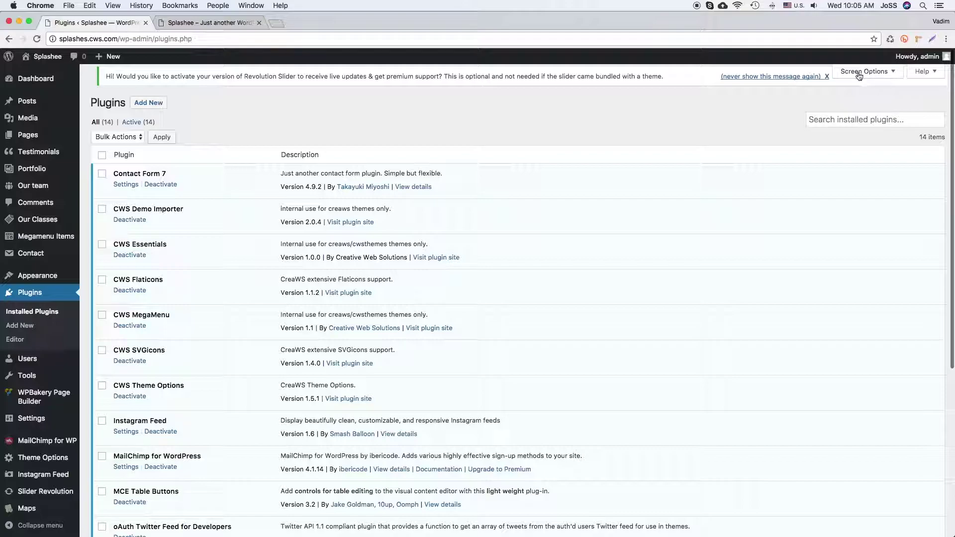
{"action": "left_click", "coordinate": [827, 76]}
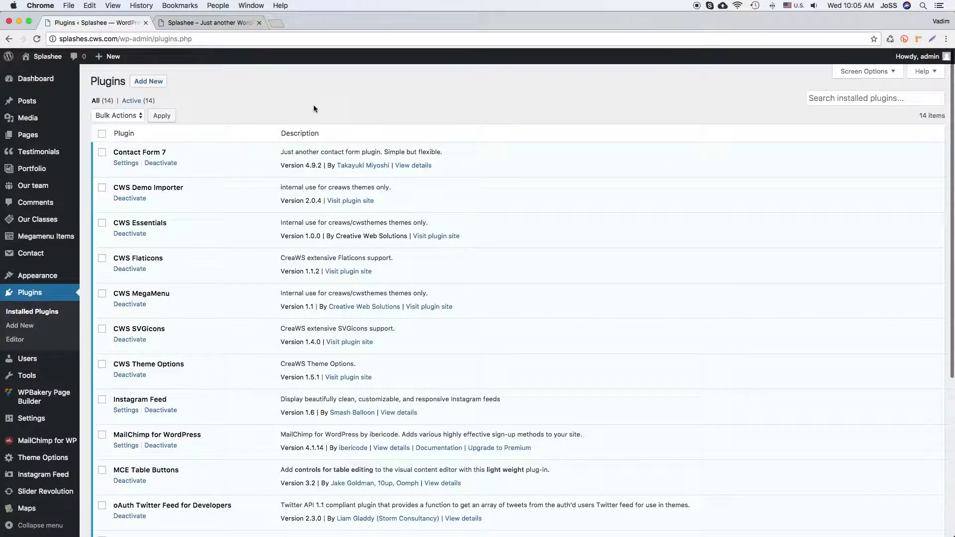
- Enter the theme purchase code in the Maintenance & Help section of the theme options and save the changes
{"action": "left_click", "coordinate": [102, 426]}
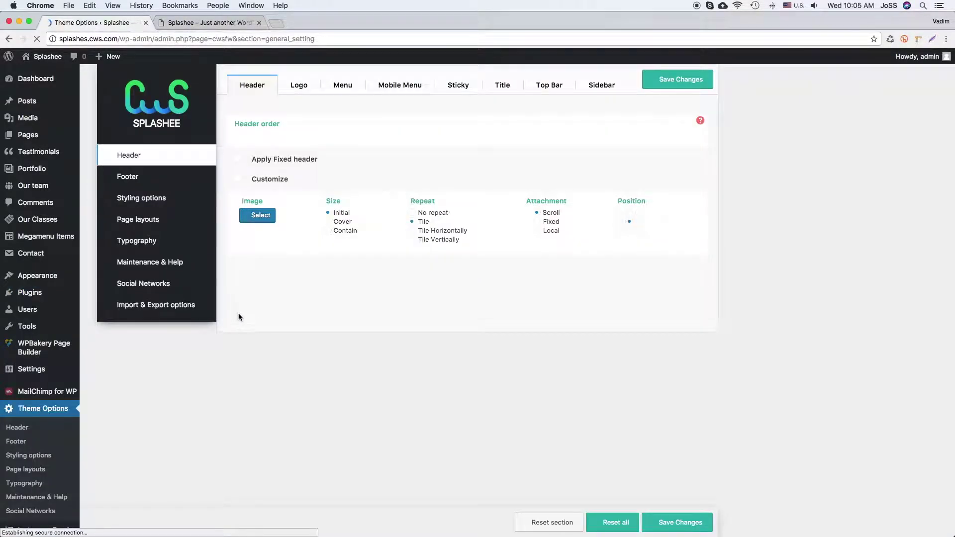
{"action": "left_click", "coordinate": [151, 262]}
{"action": "left_click", "coordinate": [281, 348]}
{"action": "type", "text": "Yo"}
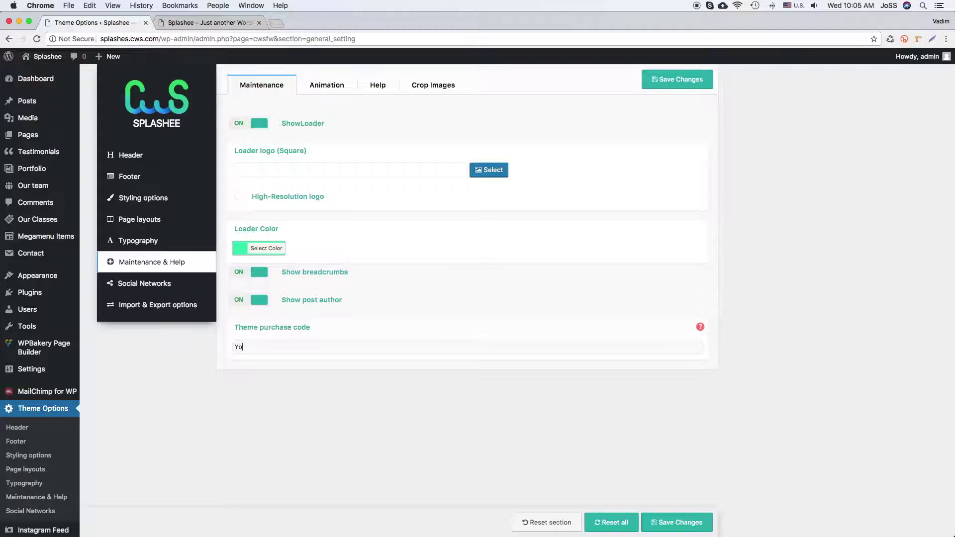
{"action": "type", "text": "ur Item Pur"}
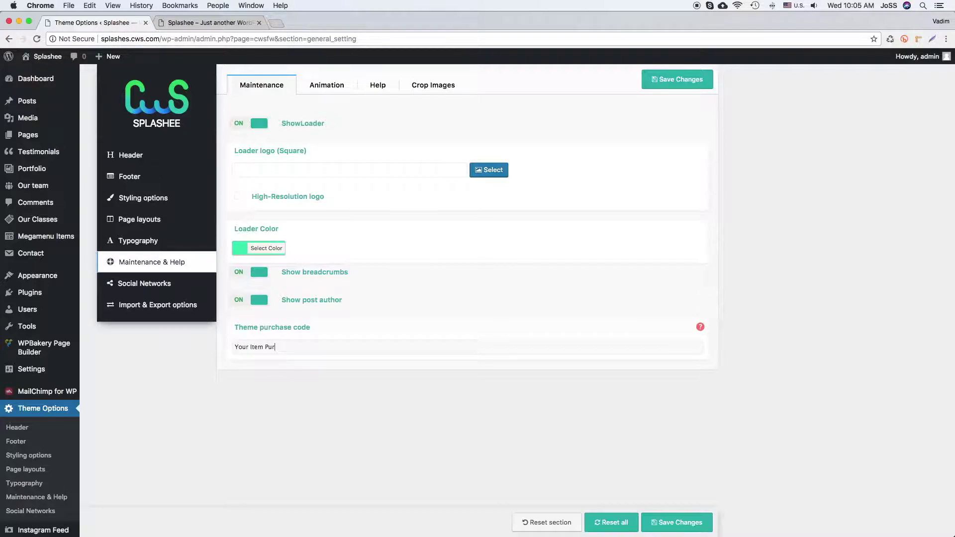
{"action": "type", "text": "chase Code goes here!"}
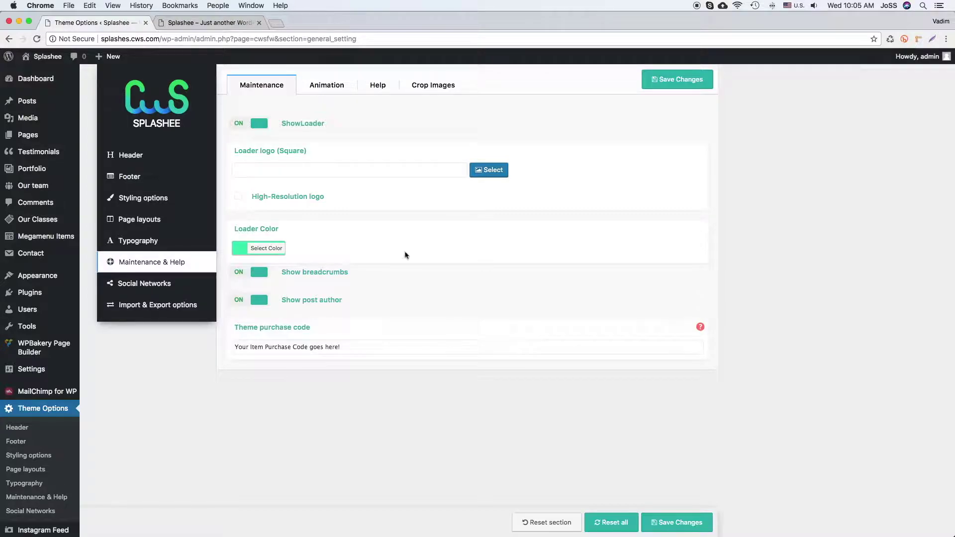
{"action": "left_click", "coordinate": [667, 79]}
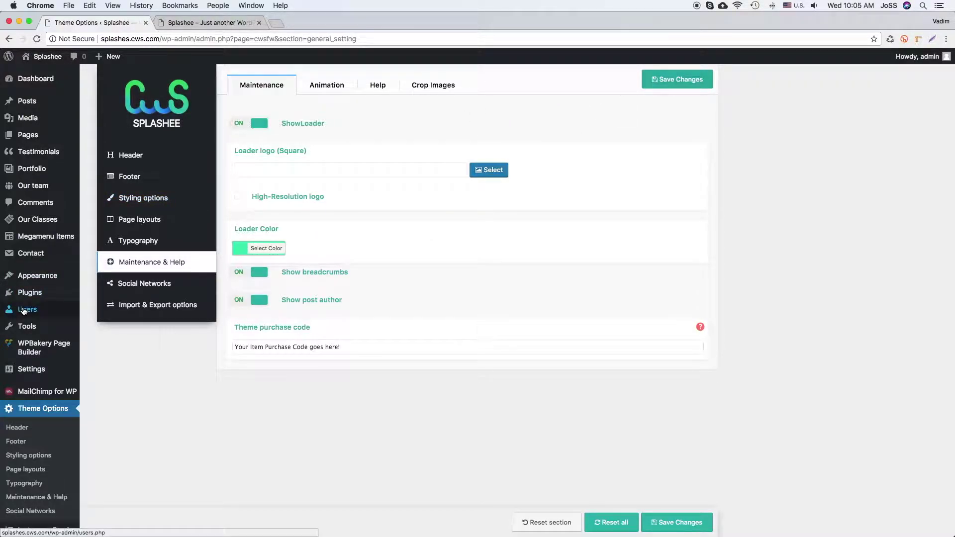
- Run the CWS Demo Importer and follow its link for installing the WooCommerce plugin
{"action": "mouse_move", "coordinate": [29, 326]}
{"action": "left_click", "coordinate": [102, 343]}
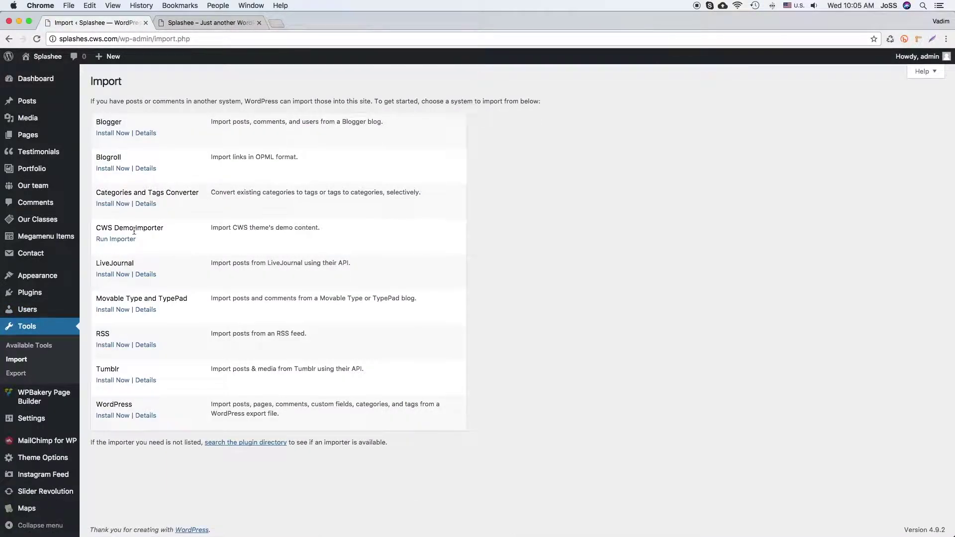
{"action": "left_click", "coordinate": [116, 239]}
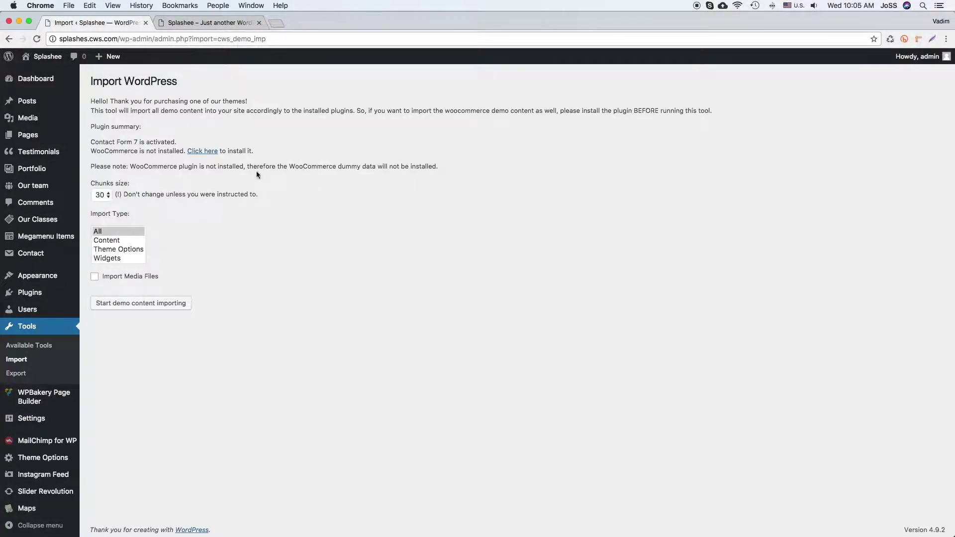
{"action": "left_click_drag", "start_coordinate": [90, 152], "coordinate": [263, 152]}
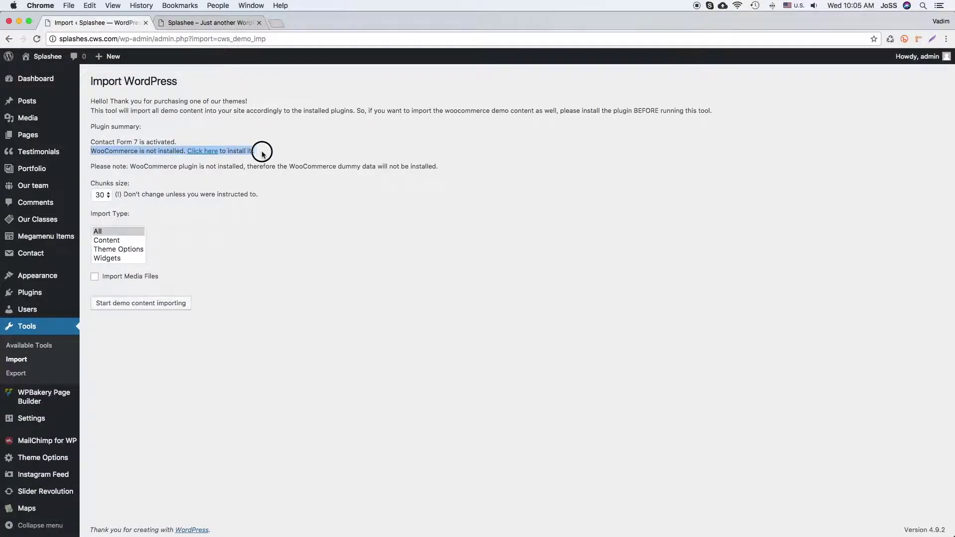
{"action": "left_click", "coordinate": [202, 151]}
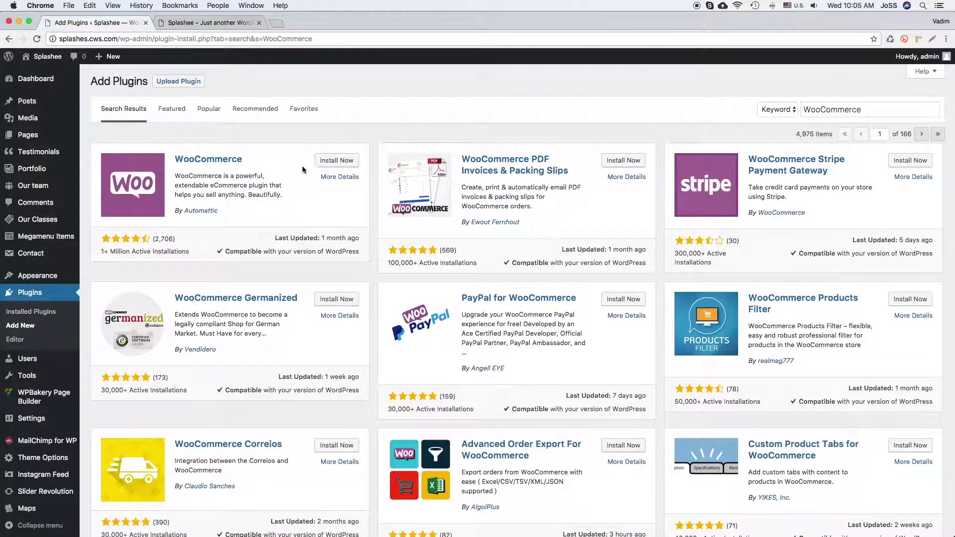
- Install and activate the WooCommerce plugin by Automattic, skipping its store setup wizard
{"action": "left_click", "coordinate": [333, 163]}
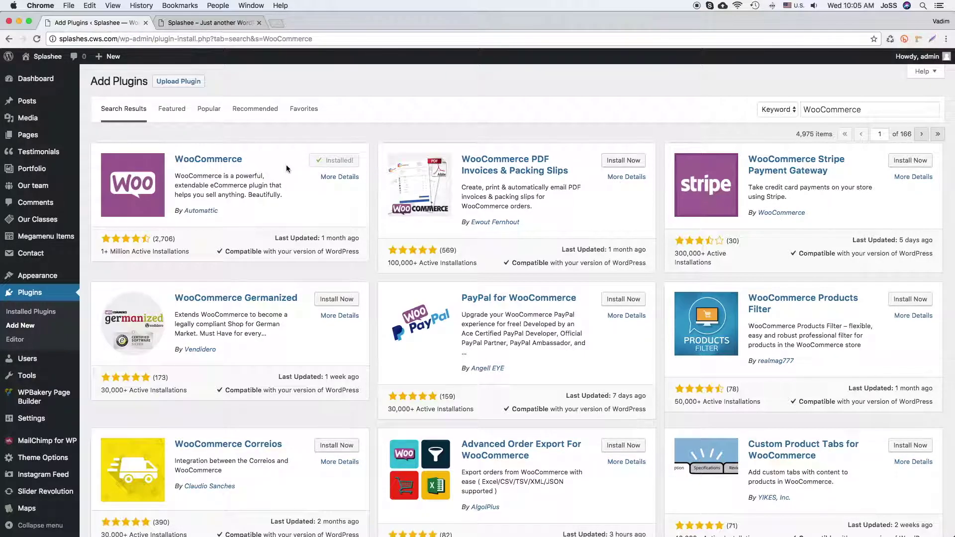
{"action": "left_click", "coordinate": [332, 163]}
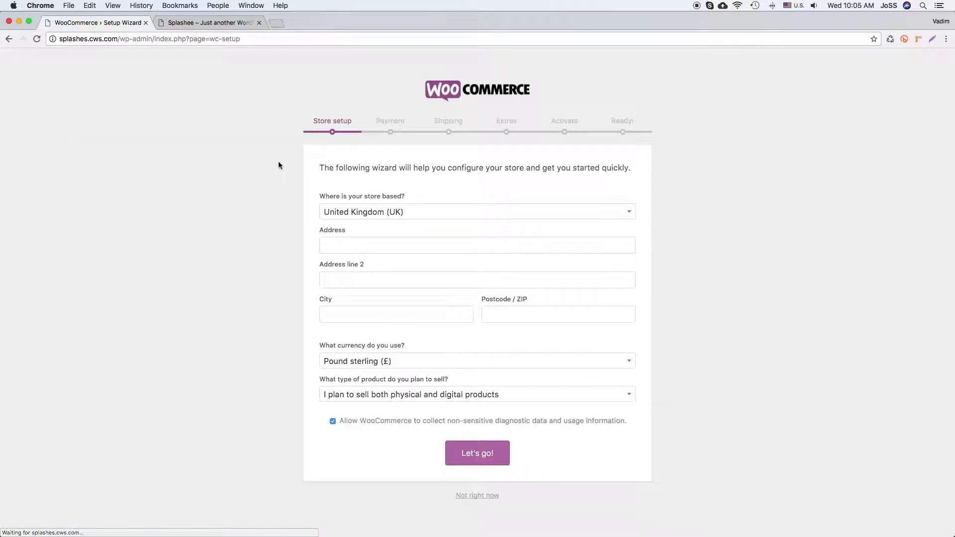
{"action": "left_click", "coordinate": [486, 496]}
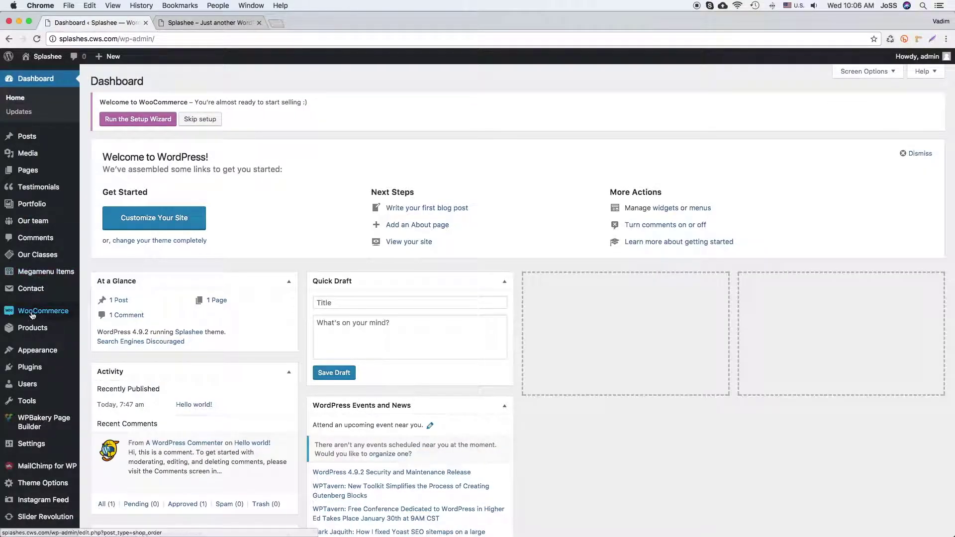
- In the CWS Demo Importer, set the chunks size to 10, enable Import Media Files and accept the image copyright acknowledgement
{"action": "mouse_move", "coordinate": [32, 405]}
{"action": "left_click", "coordinate": [96, 421]}
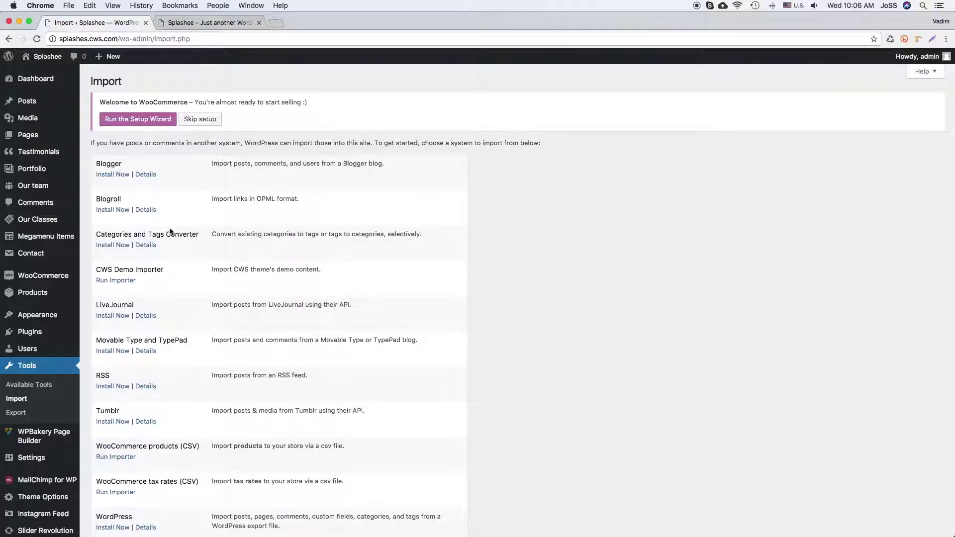
{"action": "left_click", "coordinate": [115, 280]}
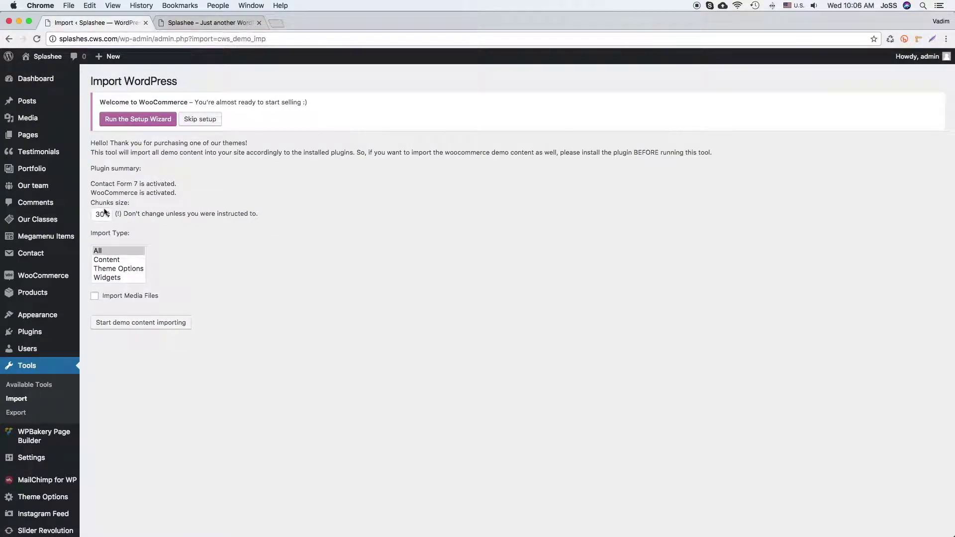
{"action": "left_click", "coordinate": [104, 214]}
{"action": "left_click", "coordinate": [106, 187]}
{"action": "left_click", "coordinate": [94, 295]}
{"action": "left_click", "coordinate": [94, 312]}
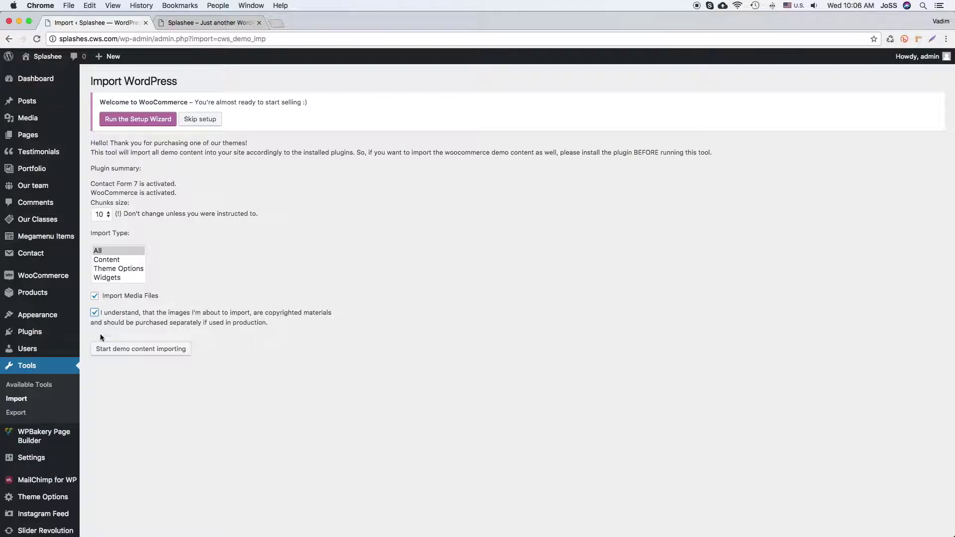
{"action": "left_click_drag", "start_coordinate": [264, 326], "coordinate": [100, 312]}
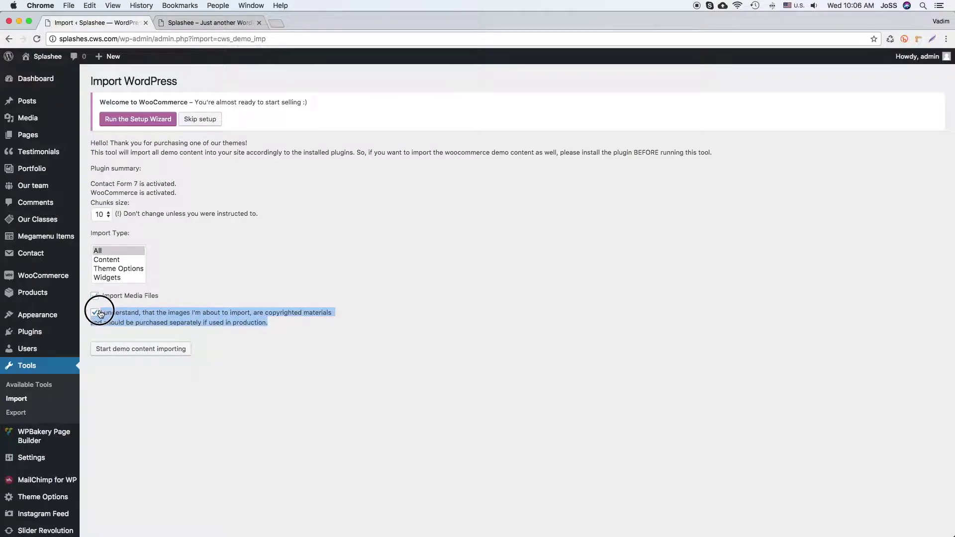
- Run the demo content import with import type All and let it finish
{"action": "left_click", "coordinate": [179, 347]}
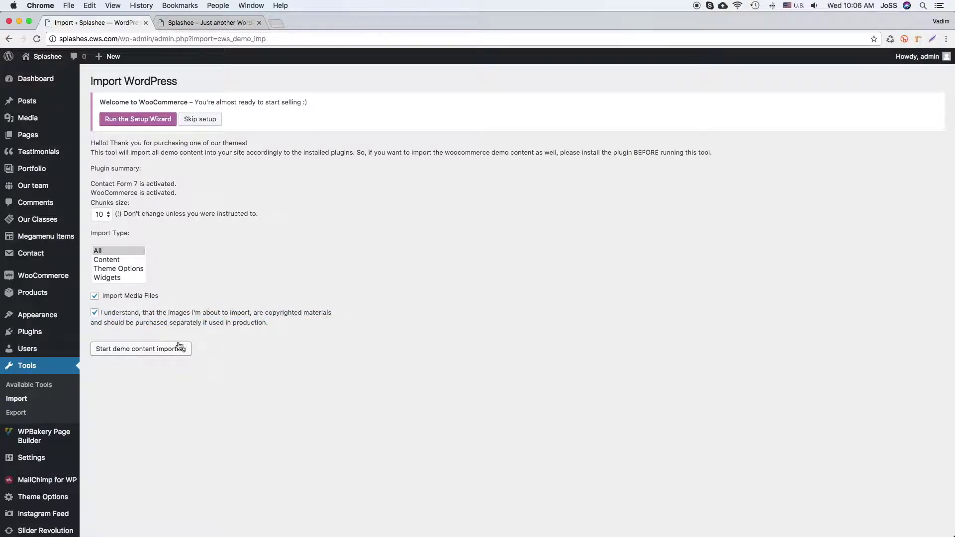
{"action": "left_click", "coordinate": [179, 347]}
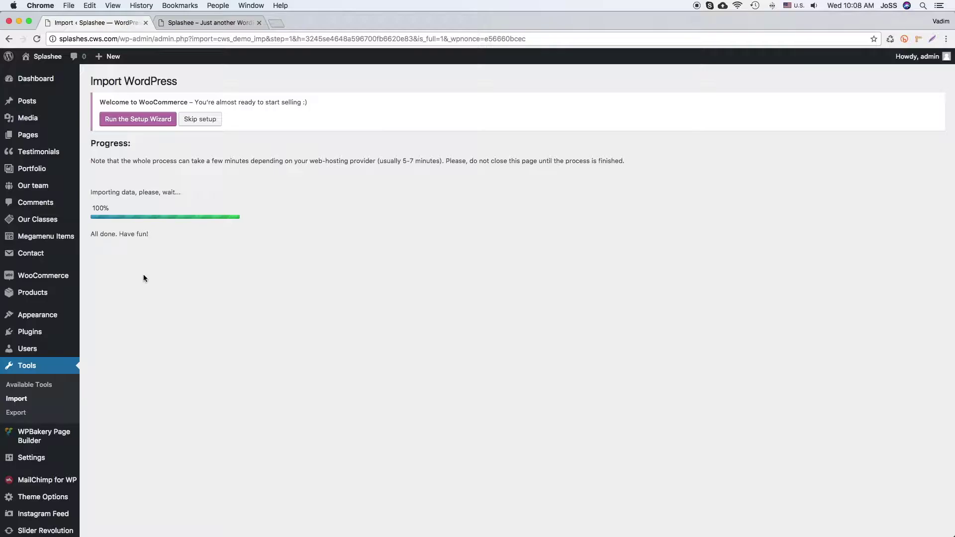
{"action": "left_click_drag", "start_coordinate": [150, 234], "coordinate": [90, 236]}
- Reload the site's front end and examine the imported home page from the header through the blog and testimonials sections
{"action": "left_click", "coordinate": [201, 22]}
{"action": "right_click", "coordinate": [230, 125]}
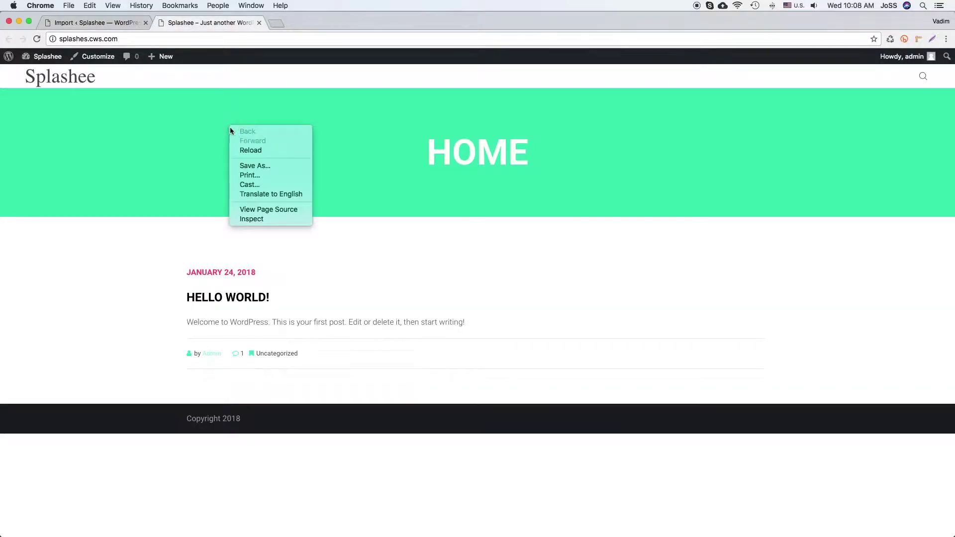
{"action": "left_click", "coordinate": [250, 151]}
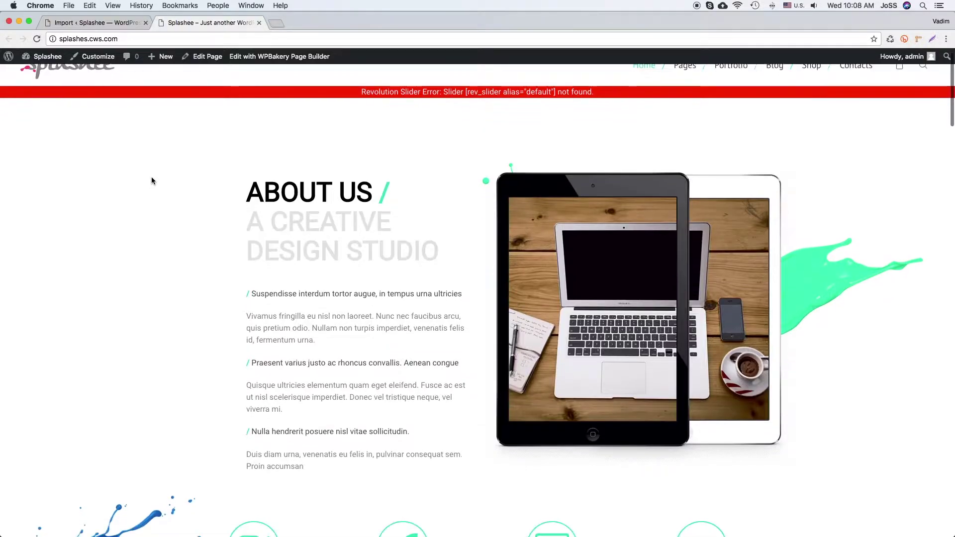
{"action": "scroll", "coordinate": [152, 180], "scroll_direction": "down", "scroll_amount": 10}
{"action": "scroll", "coordinate": [152, 181], "scroll_direction": "down", "scroll_amount": 15}
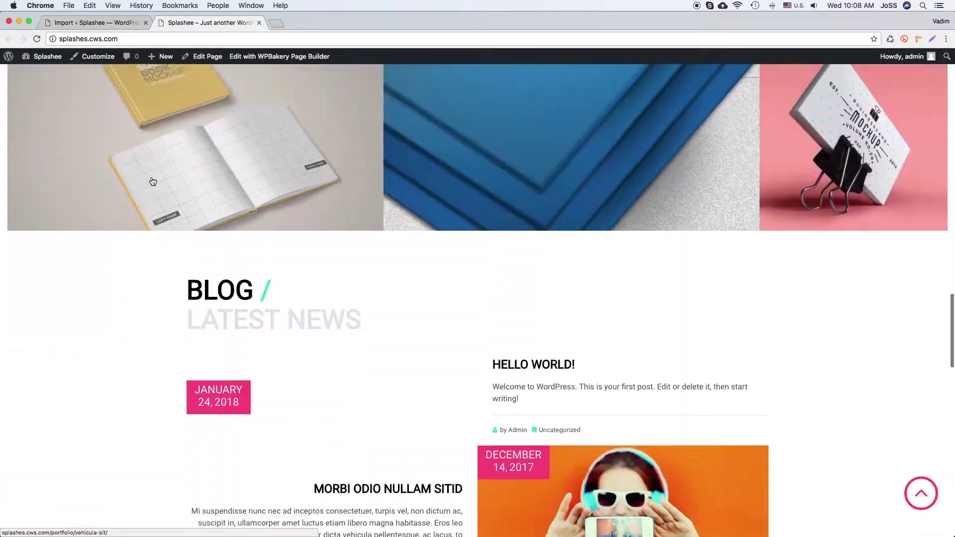
{"action": "scroll", "coordinate": [152, 181], "scroll_direction": "down", "scroll_amount": 12}
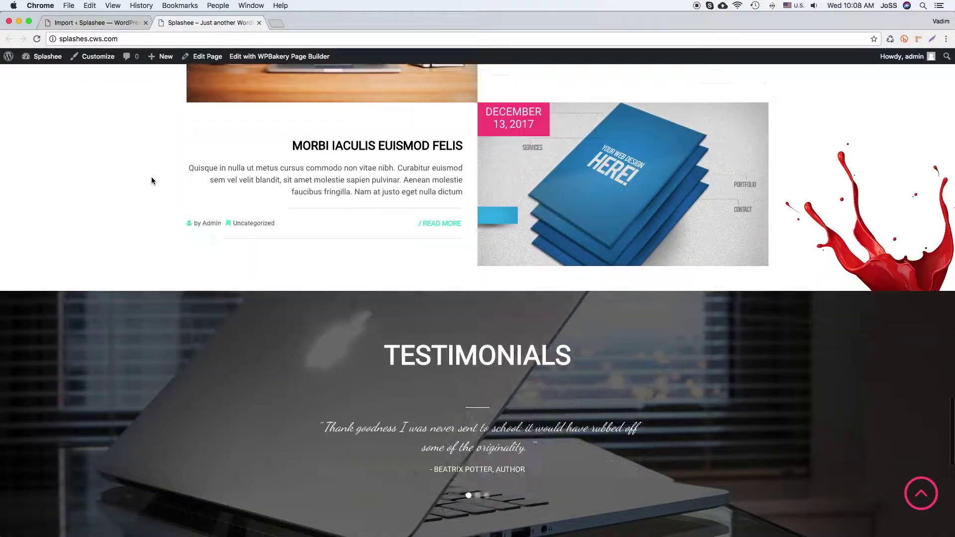
{"action": "scroll", "coordinate": [152, 180], "scroll_direction": "down", "scroll_amount": 8}
{"action": "scroll", "coordinate": [152, 181], "scroll_direction": "up", "scroll_amount": 12}
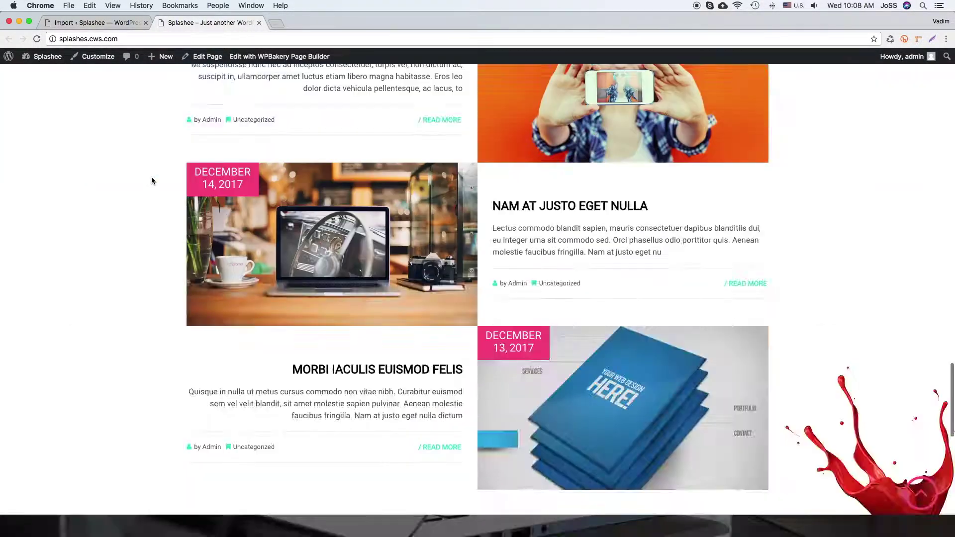
{"action": "scroll", "coordinate": [151, 177], "scroll_direction": "up", "scroll_amount": 20}
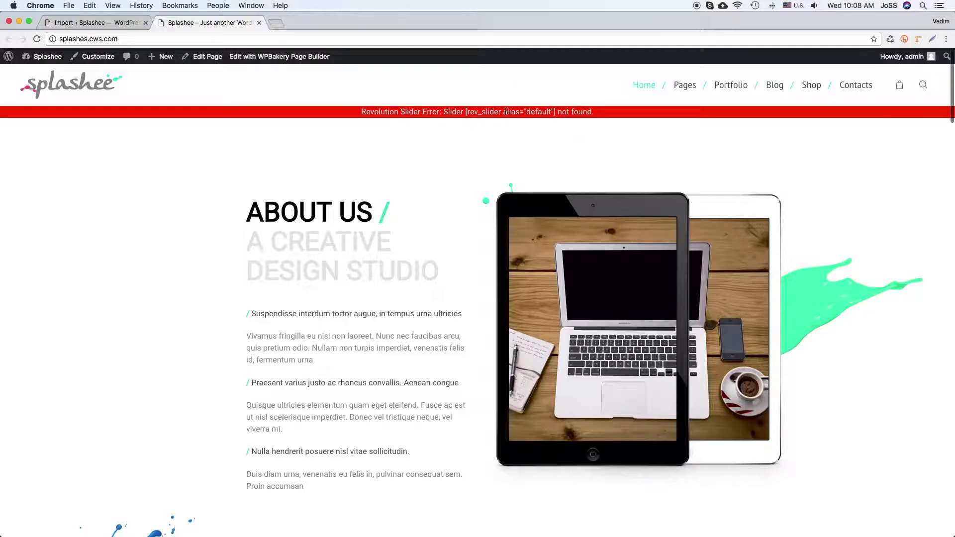
{"action": "left_click_drag", "start_coordinate": [599, 112], "coordinate": [351, 115]}
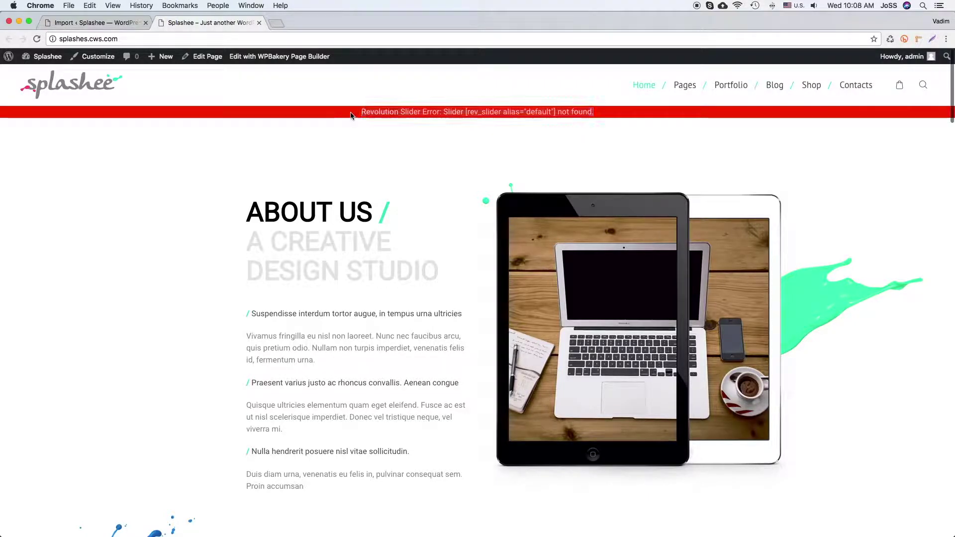
- Go back to the WordPress admin and open the Import Slider dialog of Slider Revolution
{"action": "left_click", "coordinate": [131, 22]}
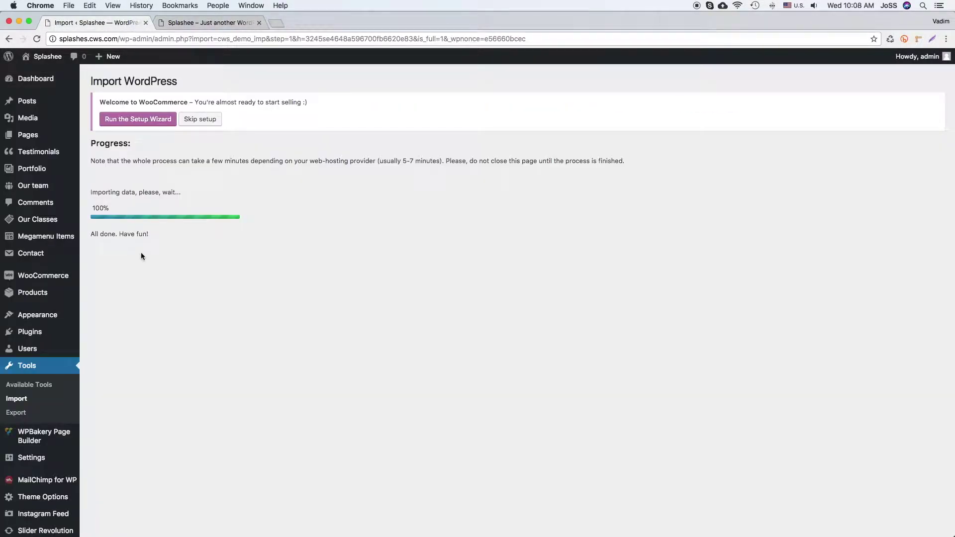
{"action": "scroll", "coordinate": [48, 498], "scroll_direction": "down", "scroll_amount": 2}
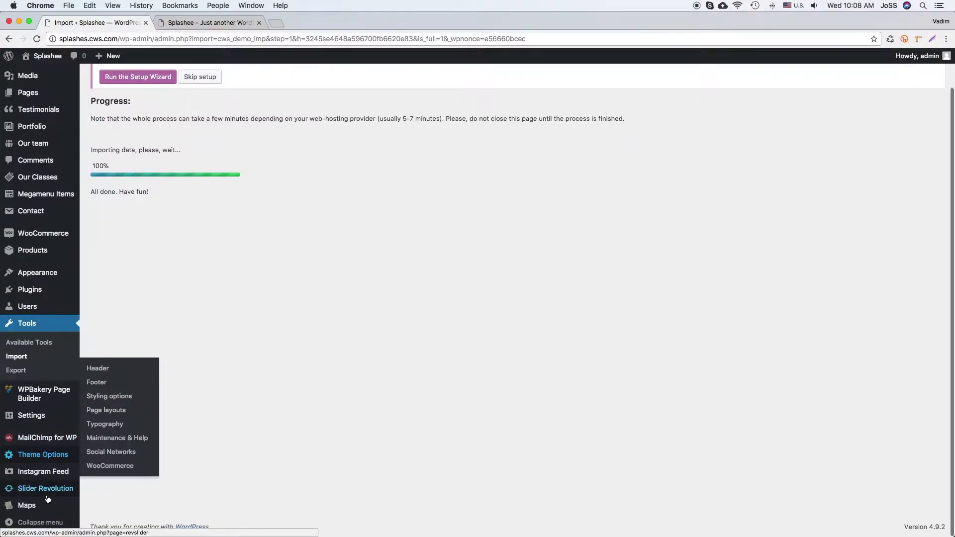
{"action": "mouse_move", "coordinate": [48, 493]}
{"action": "left_click", "coordinate": [93, 446]}
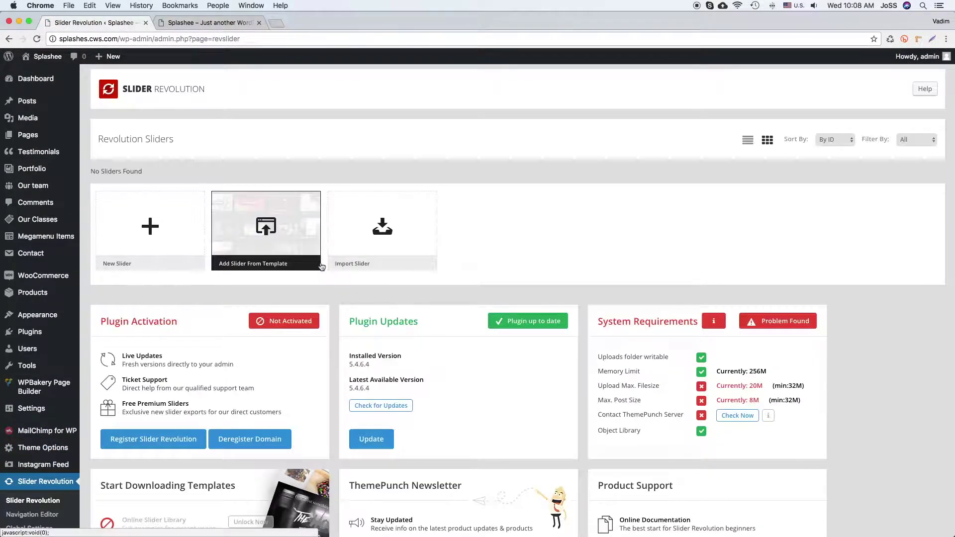
{"action": "left_click", "coordinate": [369, 254]}
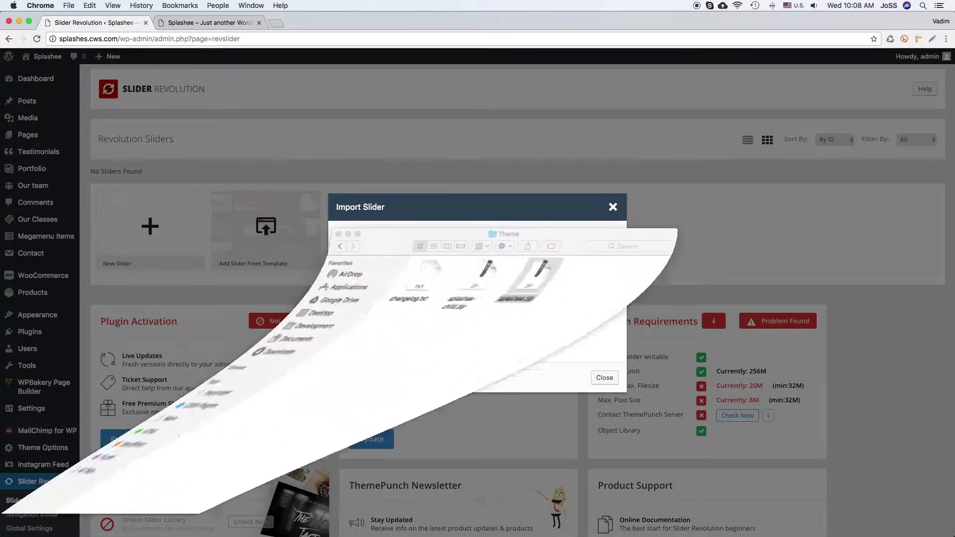
- Import default.zip from the theme package's RevSlider folder, with custom navigations set to Overwrite
{"action": "left_click", "coordinate": [341, 246]}
{"action": "double_click", "coordinate": [444, 278]}
{"action": "left_click_drag", "start_coordinate": [578, 247], "coordinate": [583, 321]}
{"action": "double_click", "coordinate": [462, 352]}
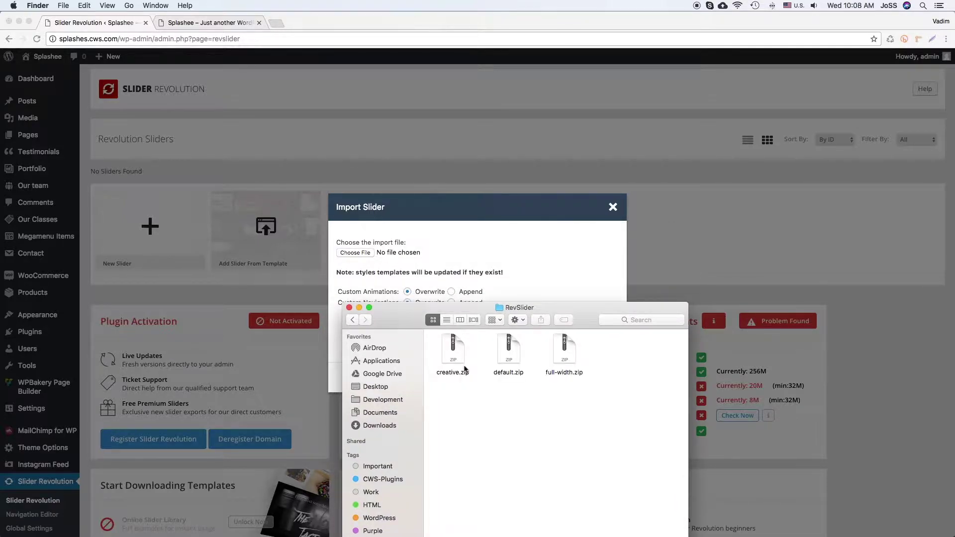
{"action": "left_click_drag", "start_coordinate": [512, 354], "coordinate": [351, 254]}
{"action": "left_click", "coordinate": [419, 302]}
{"action": "left_click", "coordinate": [363, 326]}
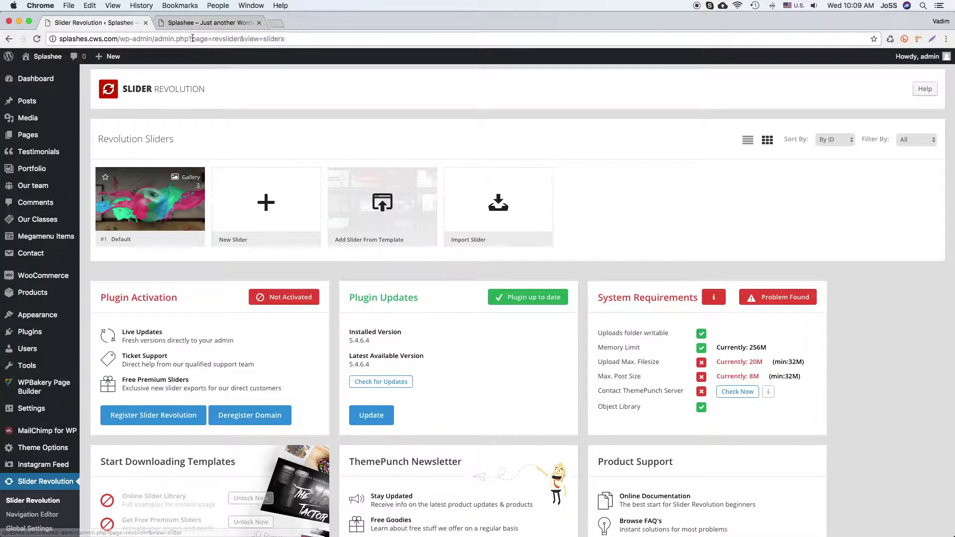
- Reload the front end and check the home page's slider, its sections down to the footer, and the Portfolio dropdown
{"action": "left_click", "coordinate": [192, 22]}
{"action": "key", "text": "super+r"}
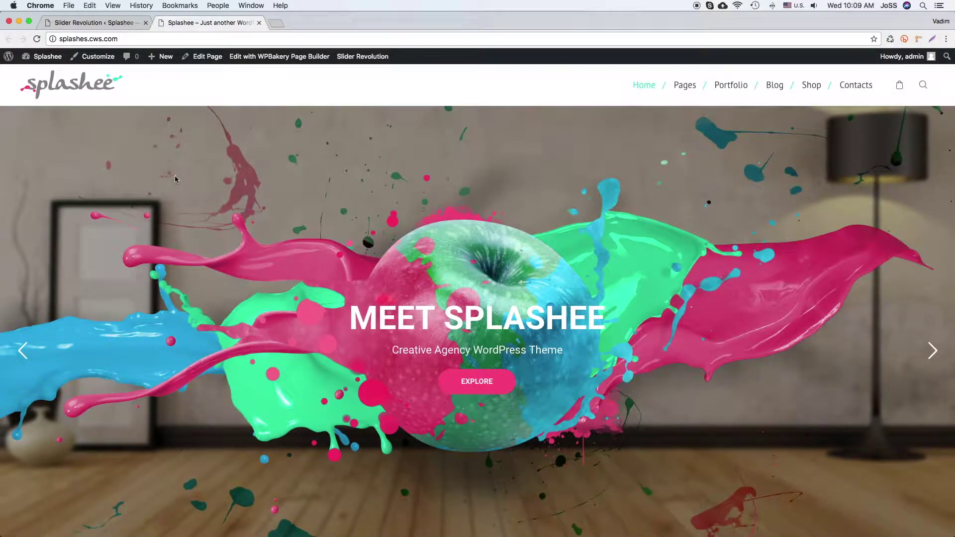
{"action": "scroll", "coordinate": [253, 182], "scroll_direction": "down", "scroll_amount": 3}
{"action": "scroll", "coordinate": [253, 186], "scroll_direction": "down", "scroll_amount": 10}
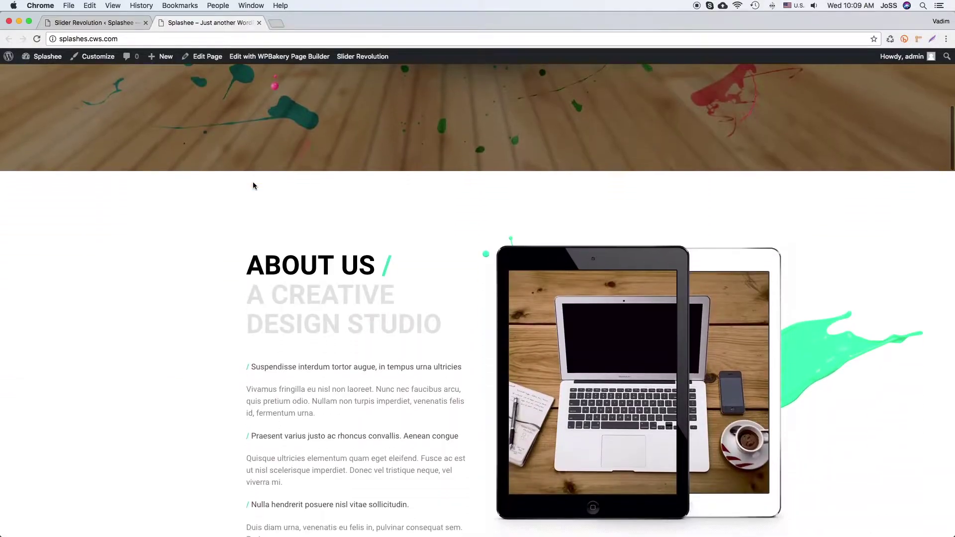
{"action": "scroll", "coordinate": [253, 185], "scroll_direction": "down", "scroll_amount": 15}
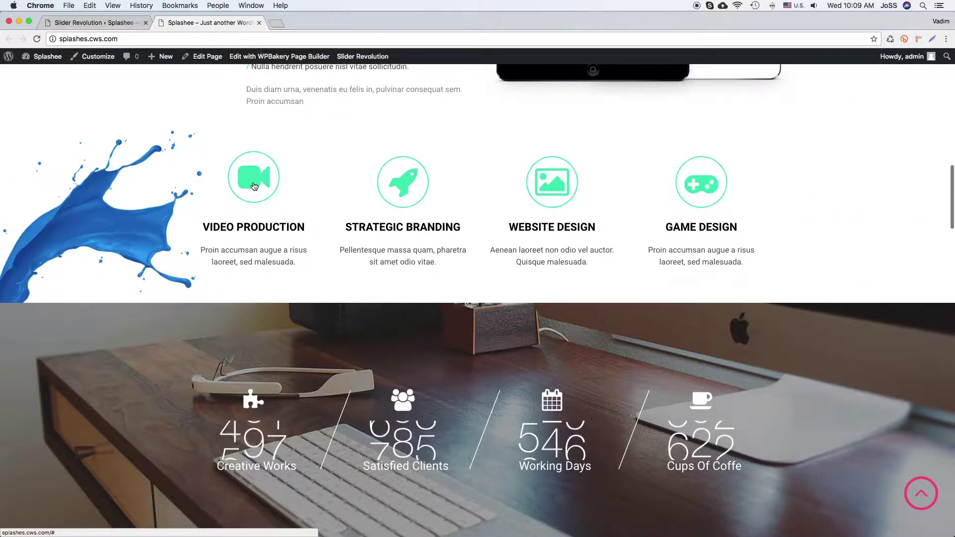
{"action": "scroll", "coordinate": [253, 184], "scroll_direction": "down", "scroll_amount": 15}
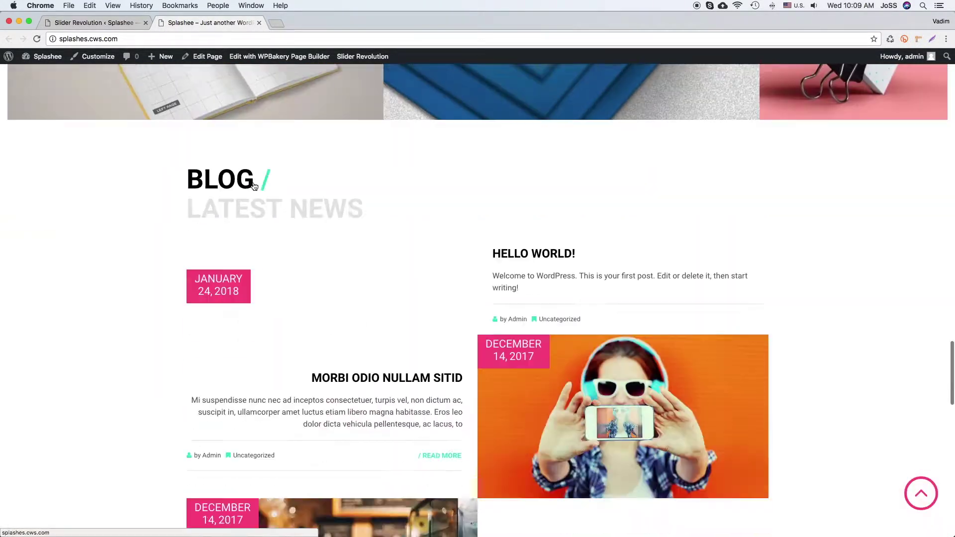
{"action": "scroll", "coordinate": [254, 186], "scroll_direction": "down", "scroll_amount": 10}
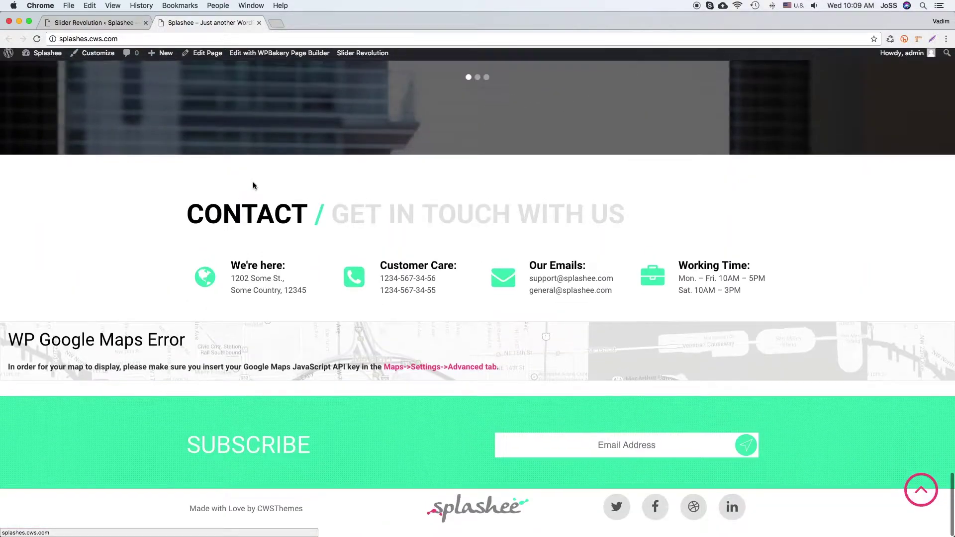
{"action": "left_click", "coordinate": [921, 494]}
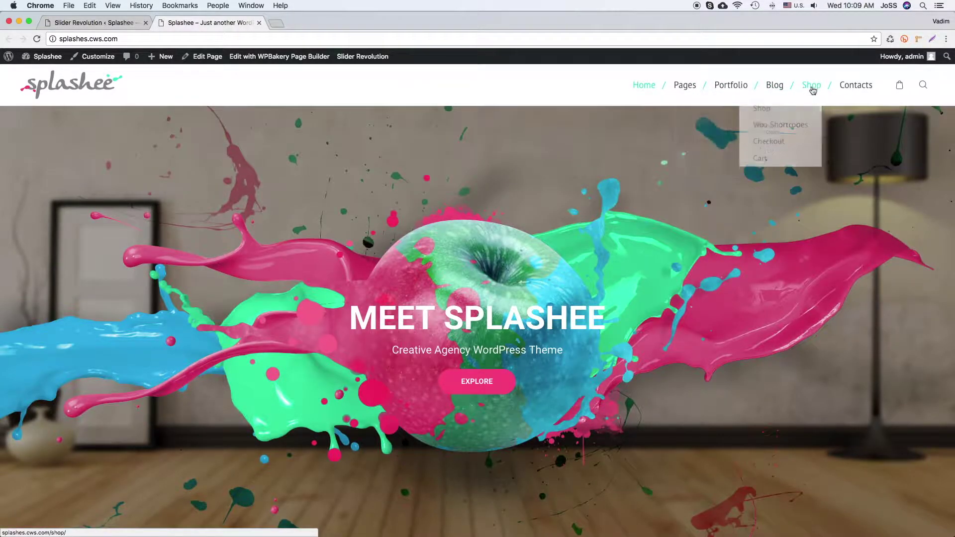
{"action": "mouse_move", "coordinate": [721, 104]}
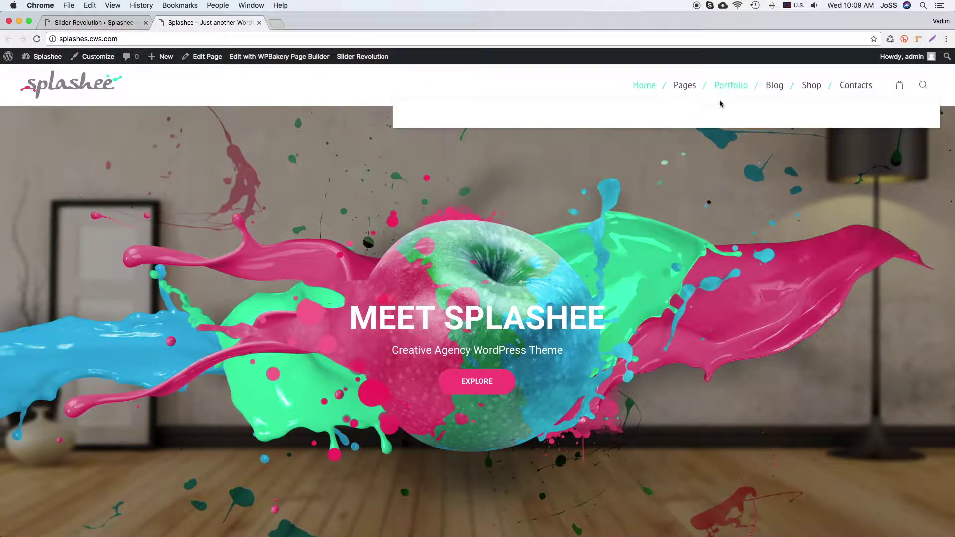
- Open the Portfolio megamenu item for editing in the WordPress admin
{"action": "left_click", "coordinate": [94, 22]}
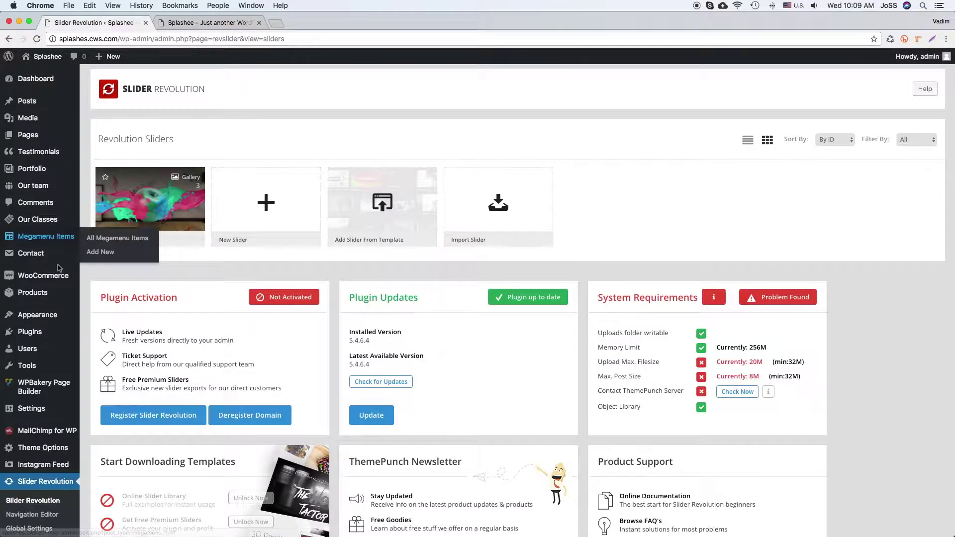
{"action": "left_click", "coordinate": [275, 241]}
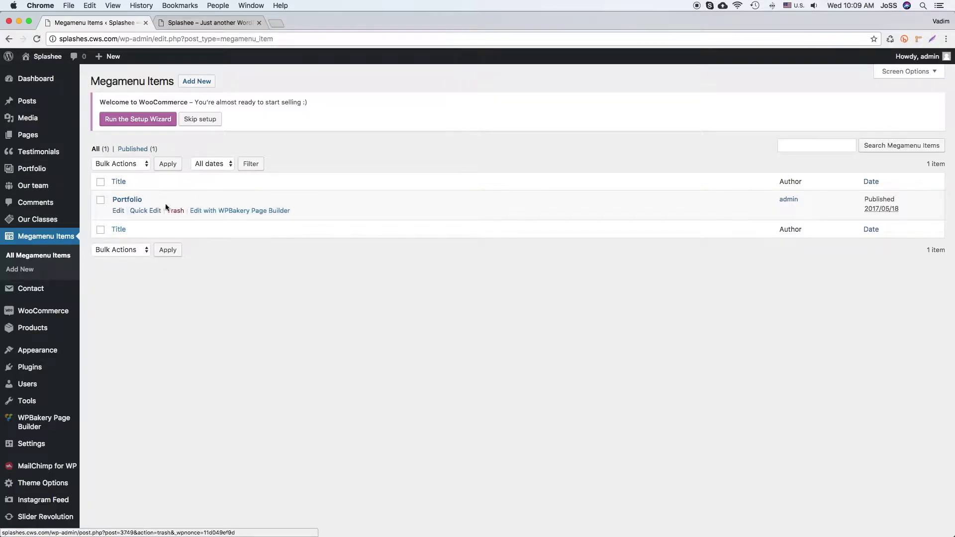
{"action": "left_click", "coordinate": [131, 200]}
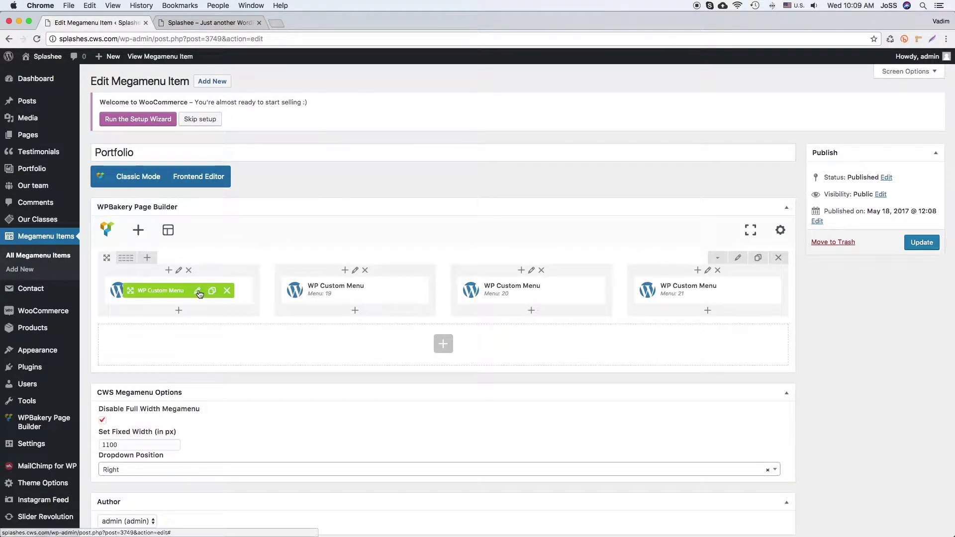
- Assign the portfolio gallery menu to the WP Custom Menu widget titled Standard and save its settings
{"action": "left_click", "coordinate": [198, 292]}
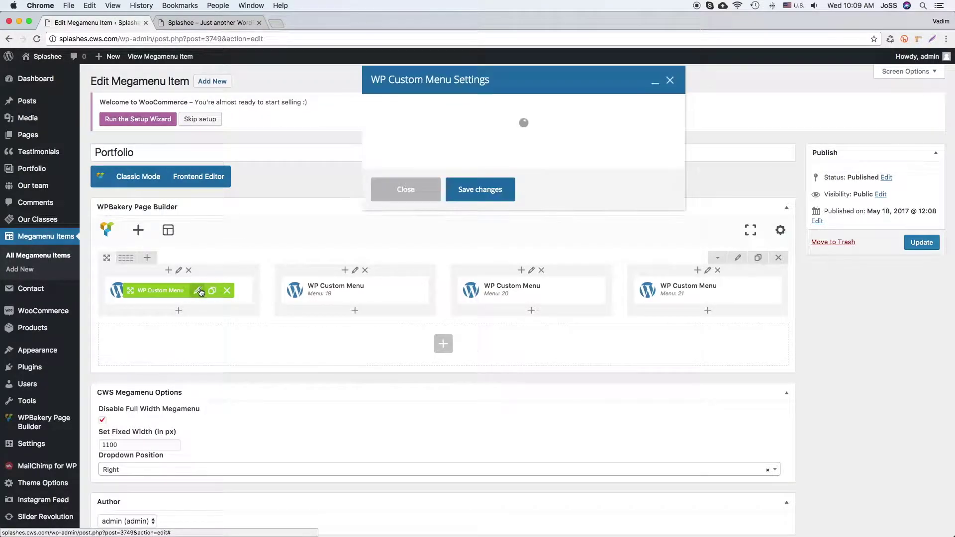
{"action": "left_click", "coordinate": [464, 173]}
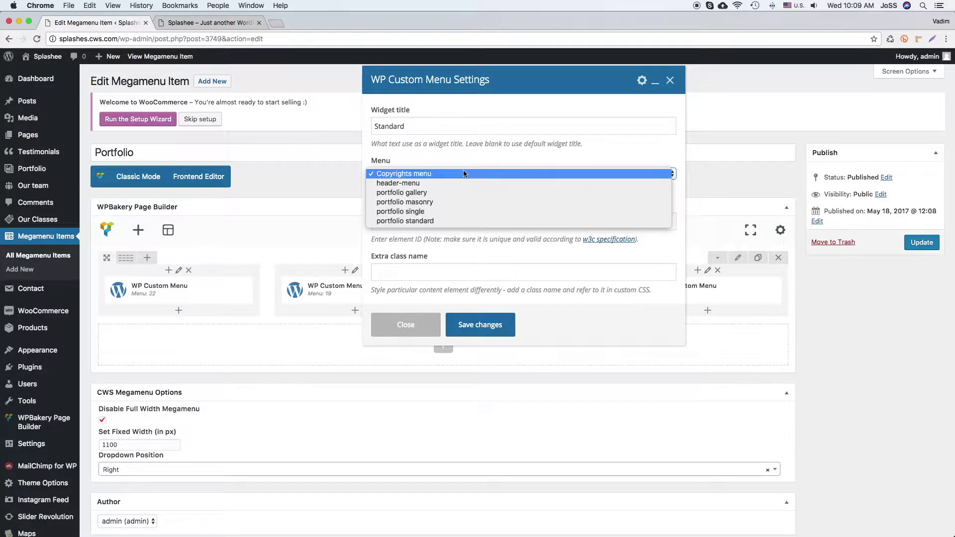
{"action": "left_click", "coordinate": [449, 194]}
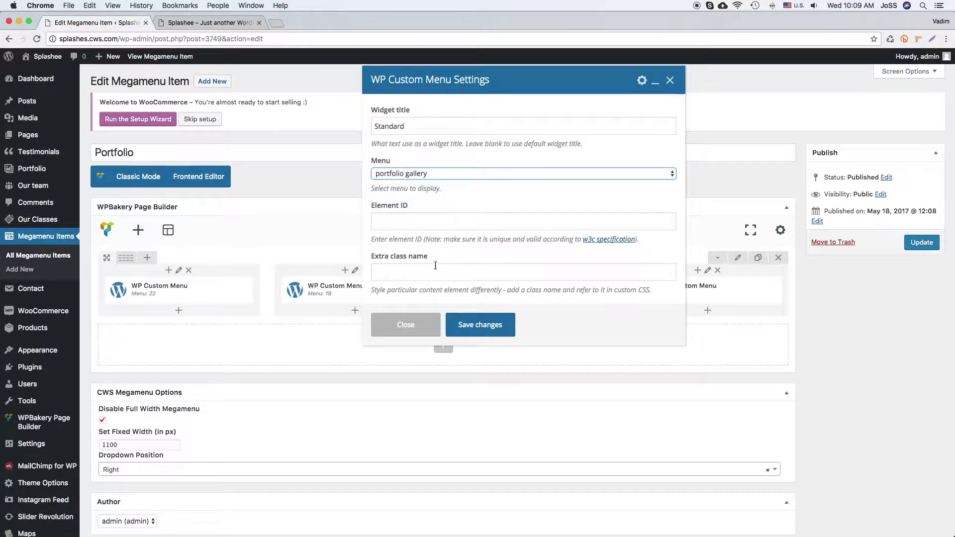
{"action": "left_click", "coordinate": [470, 325]}
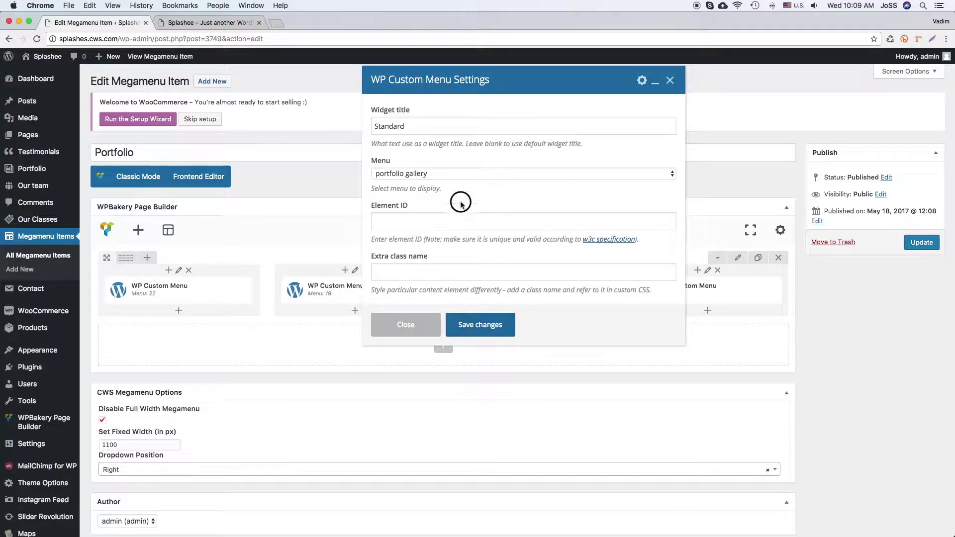
{"action": "left_click", "coordinate": [447, 173]}
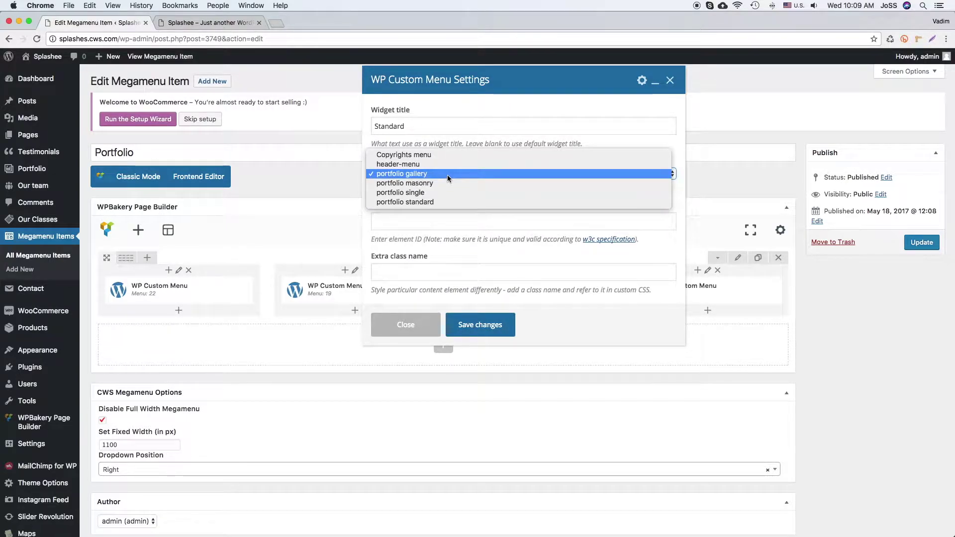
{"action": "left_click", "coordinate": [447, 174]}
{"action": "left_click", "coordinate": [473, 327]}
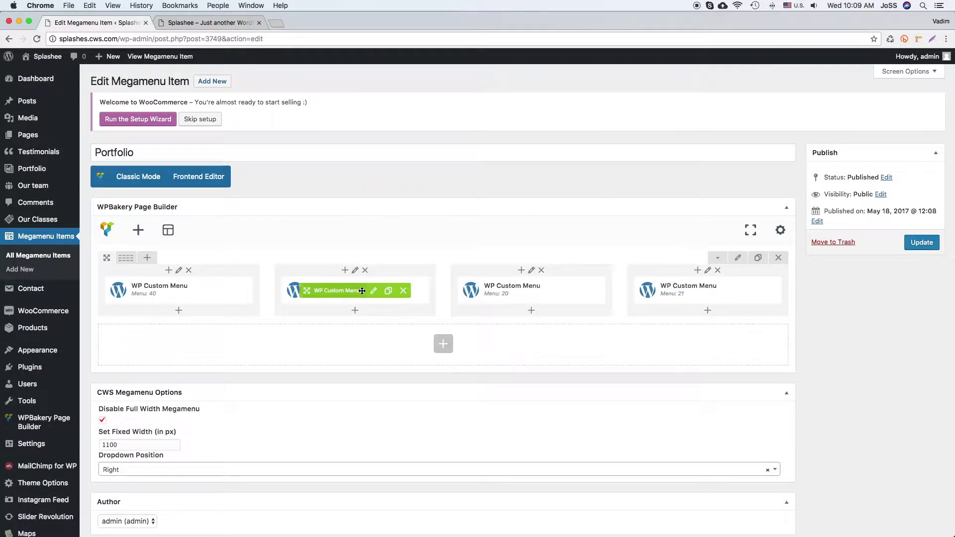
- Assign the portfolio masonry menu to the WP Custom Menu widget titled Gallery and save its settings
{"action": "left_click", "coordinate": [379, 286]}
{"action": "left_click", "coordinate": [440, 172]}
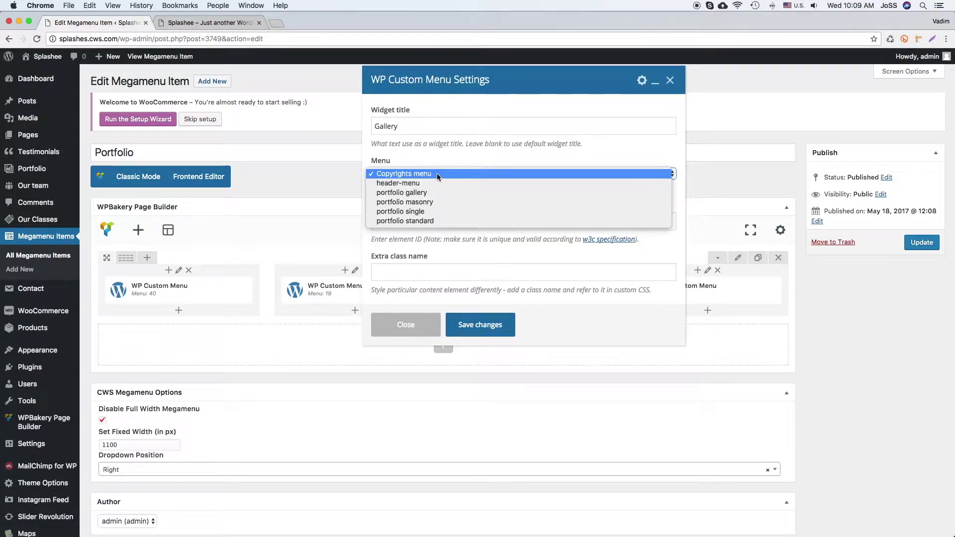
{"action": "left_click", "coordinate": [427, 198]}
{"action": "left_click", "coordinate": [472, 326]}
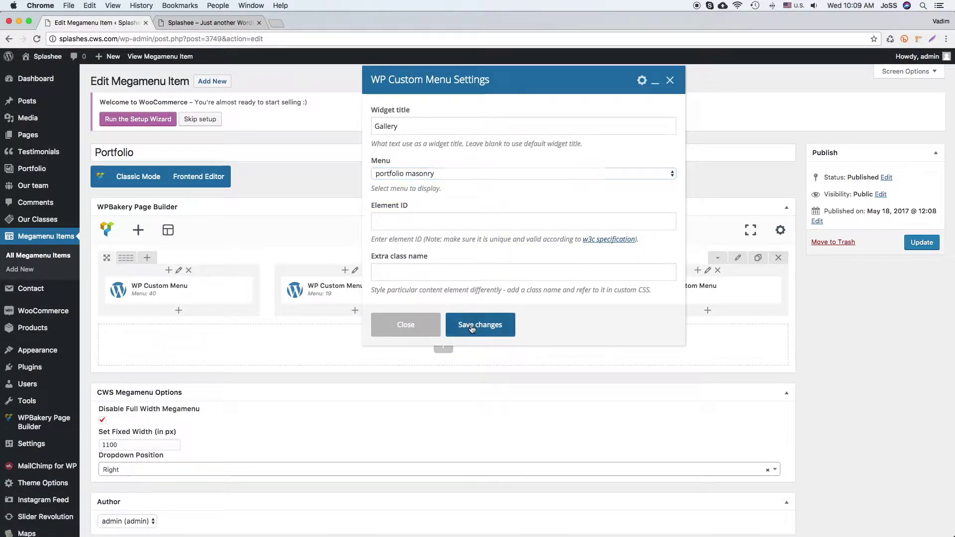
- Assign the portfolio standard menu to the WP Custom Menu widget titled Masonry and save its settings
{"action": "left_click", "coordinate": [550, 294]}
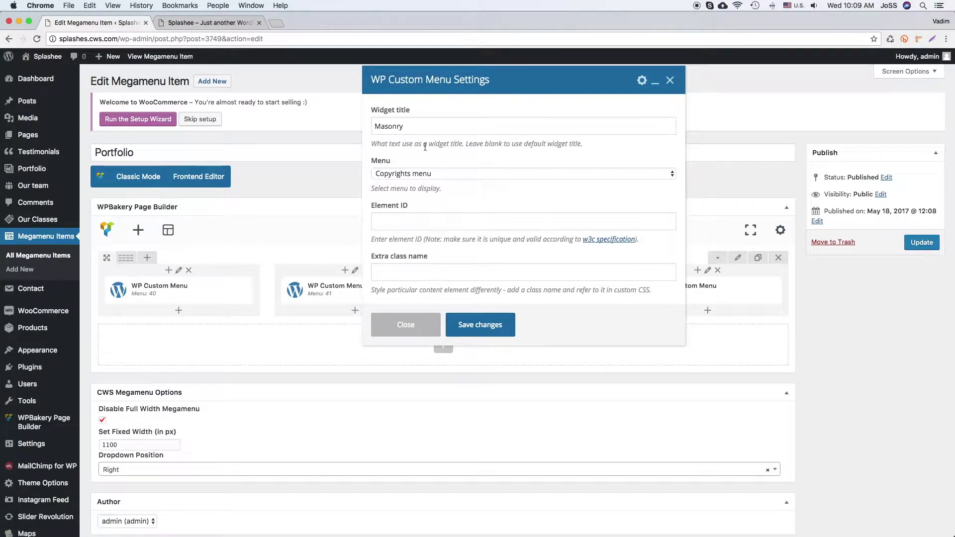
{"action": "left_click", "coordinate": [428, 173]}
{"action": "left_click", "coordinate": [417, 222]}
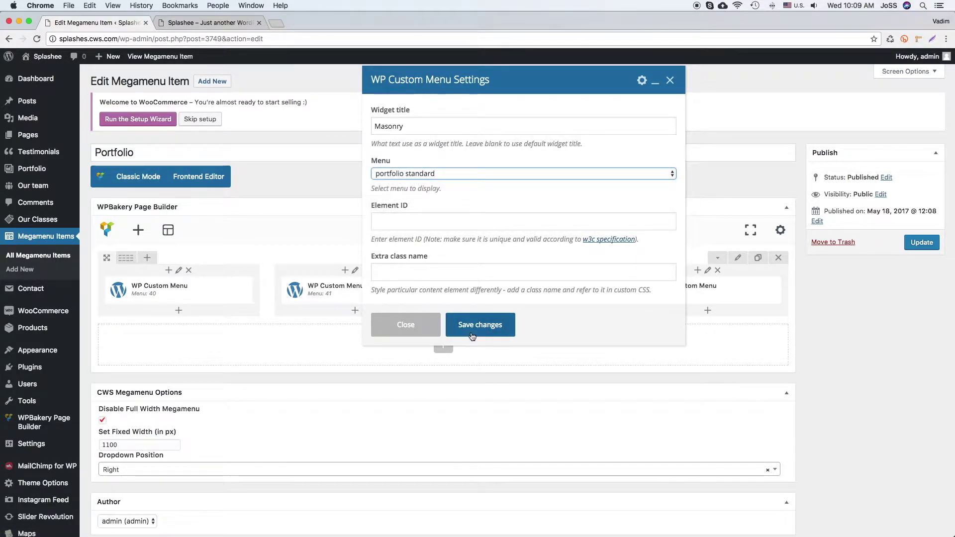
{"action": "left_click", "coordinate": [480, 325]}
- Assign the portfolio single menu to the WP Custom Menu widget titled Single, save its settings and update the Portfolio megamenu item
{"action": "left_click", "coordinate": [694, 291]}
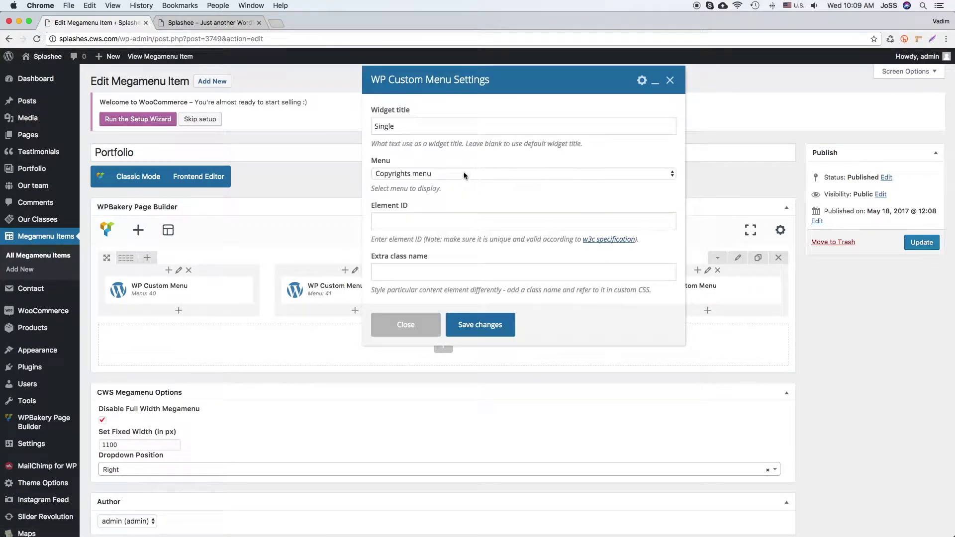
{"action": "left_click", "coordinate": [434, 174]}
{"action": "left_click", "coordinate": [431, 211]}
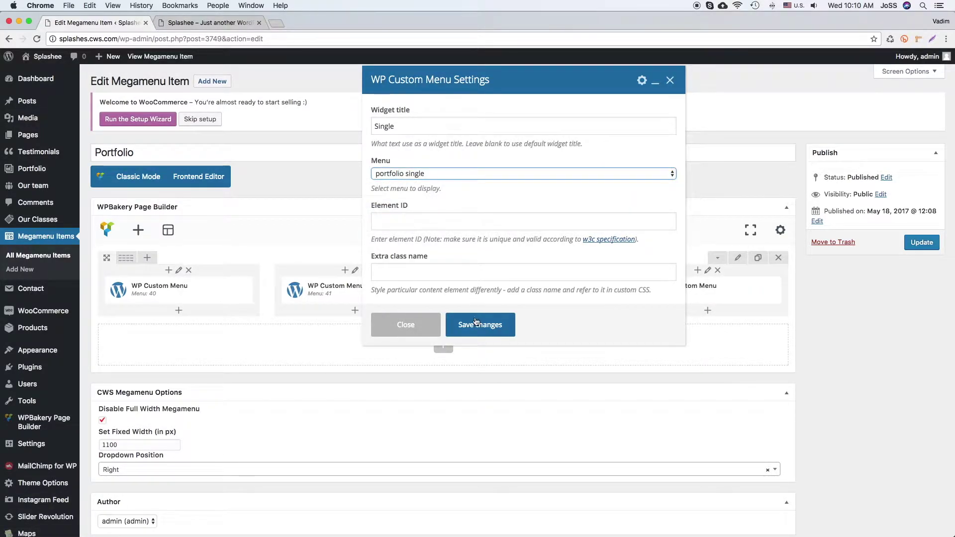
{"action": "left_click", "coordinate": [478, 324]}
{"action": "left_click", "coordinate": [922, 244]}
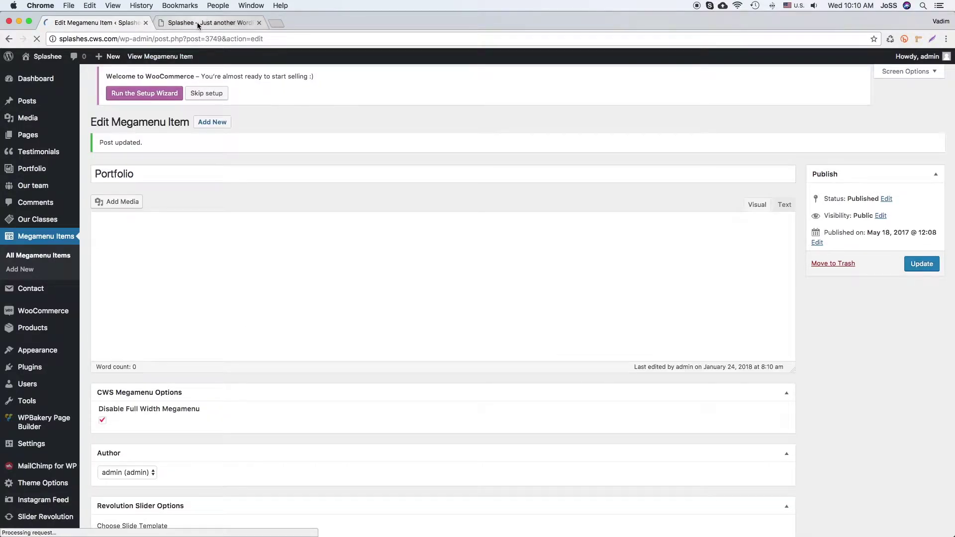
- Reload the front-end home page and check the Pages, Portfolio, Blog and Shop dropdowns in the main navigation
{"action": "left_click", "coordinate": [209, 22]}
{"action": "left_click", "coordinate": [37, 38]}
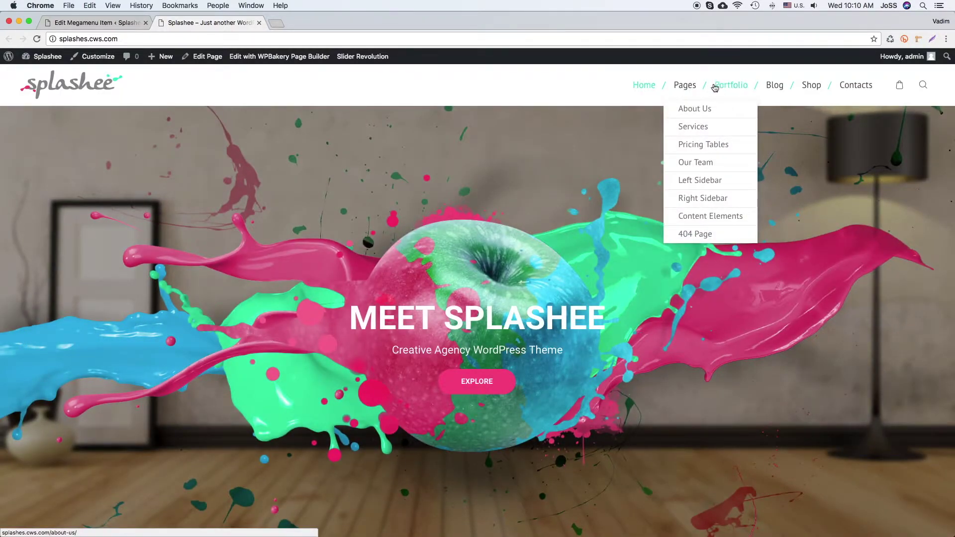
{"action": "mouse_move", "coordinate": [715, 87]}
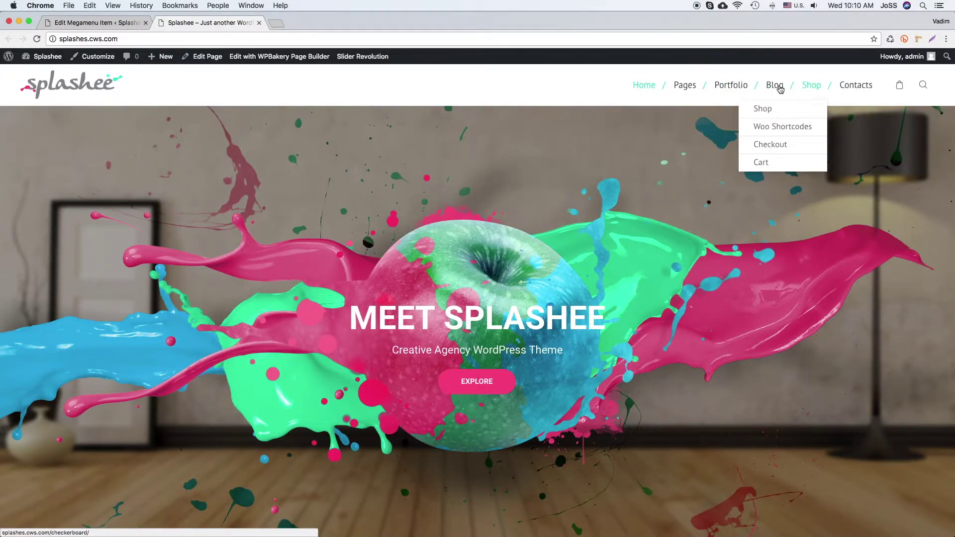
{"action": "mouse_move", "coordinate": [778, 88]}
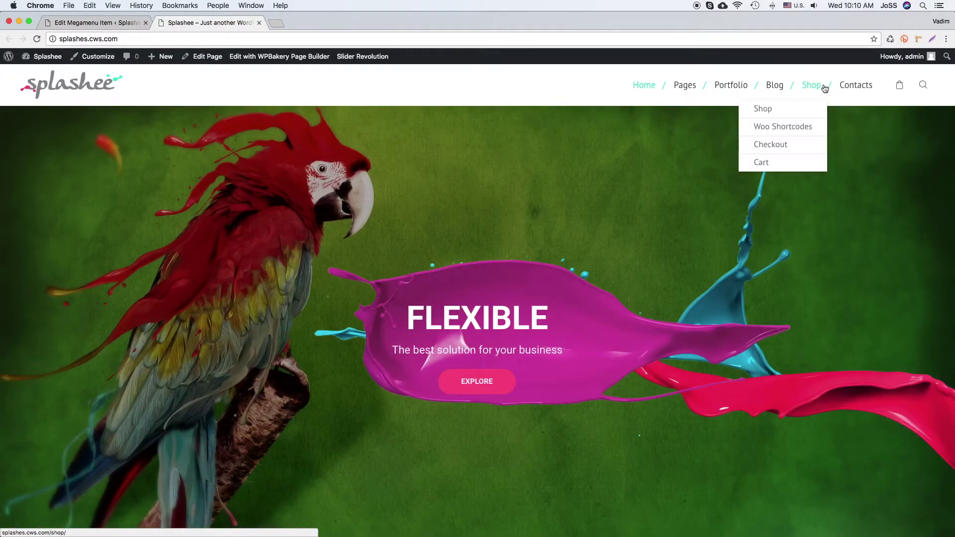